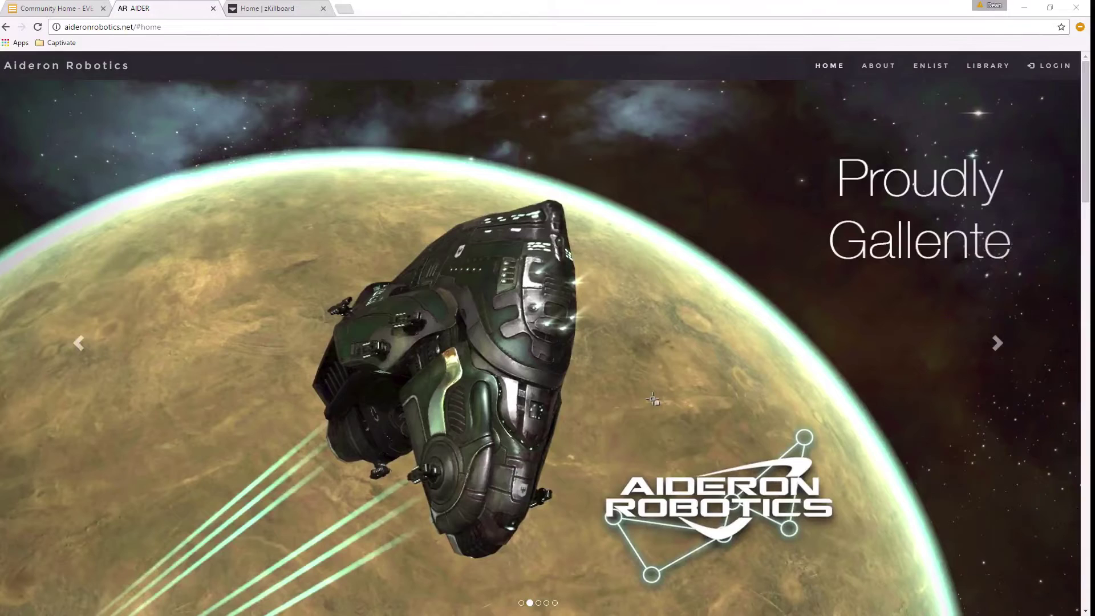
Open the Enlist form and enter the character name '100 Frigates'.
{"action": "left_click", "coordinate": [926, 67]}
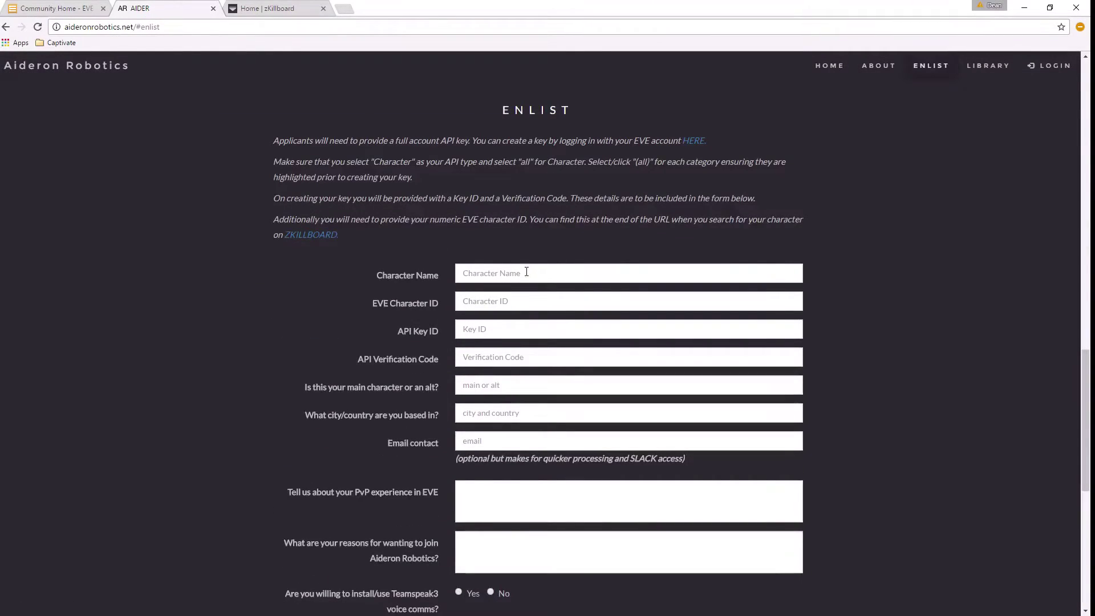
{"action": "left_click", "coordinate": [526, 272]}
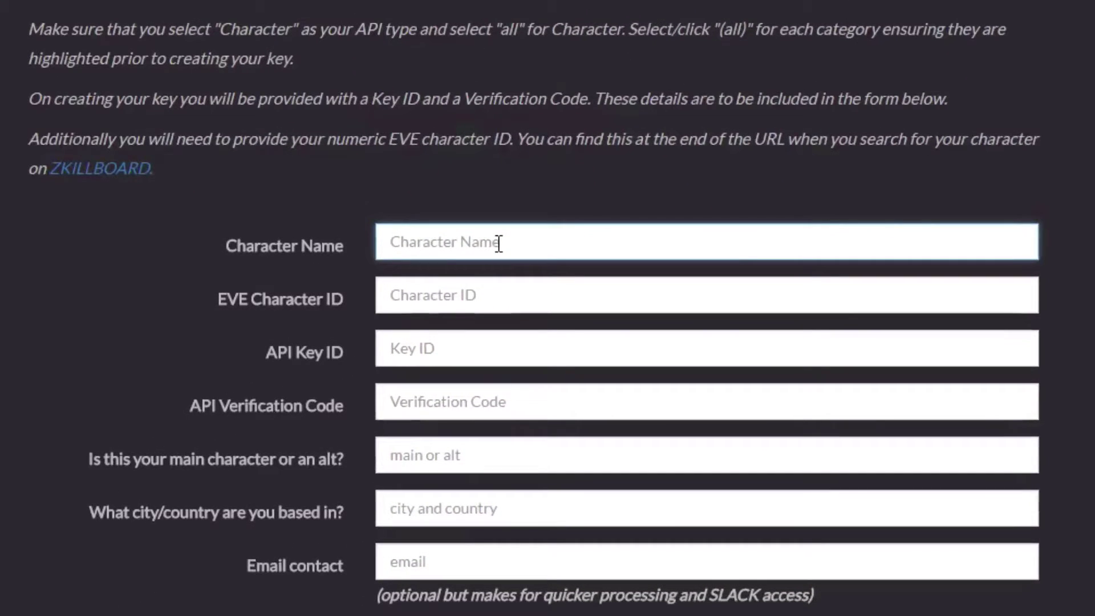
{"action": "type", "text": "100"}
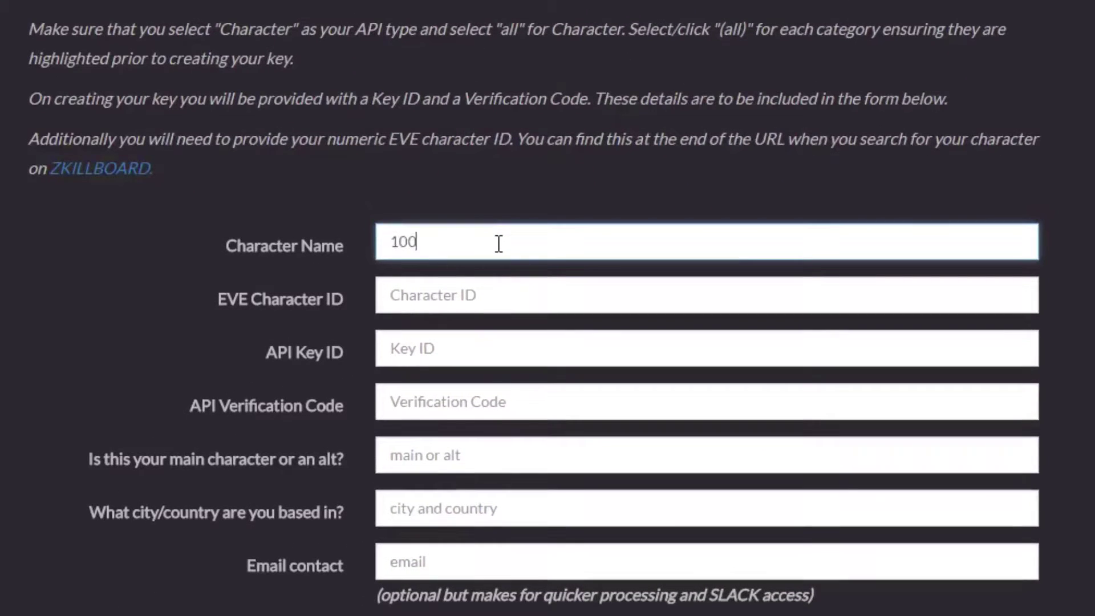
{"action": "type", "text": " Frigates"}
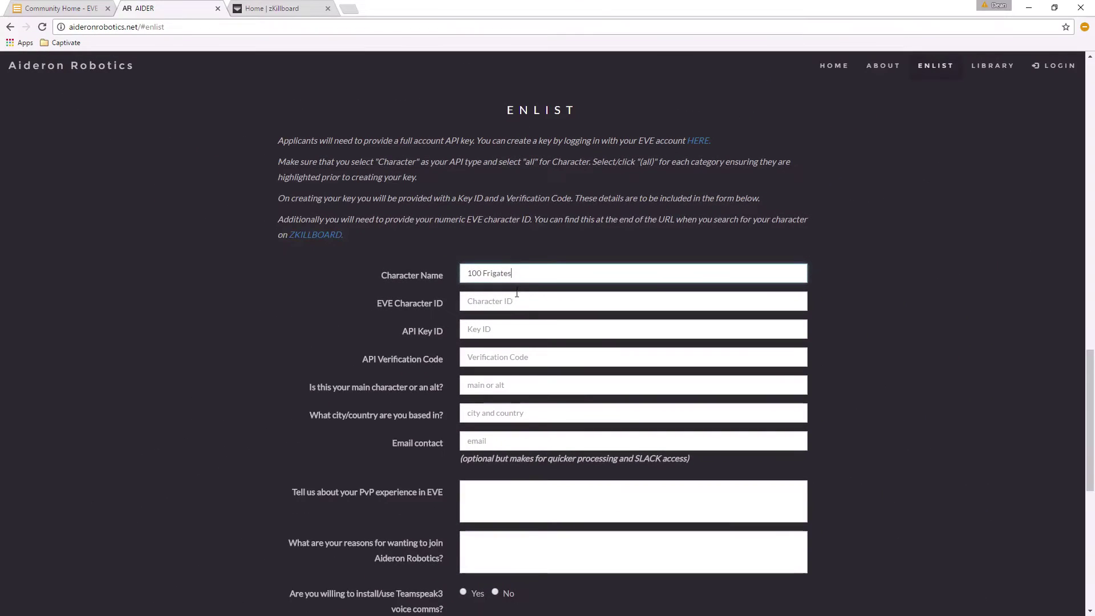
{"action": "left_click", "coordinate": [517, 296]}
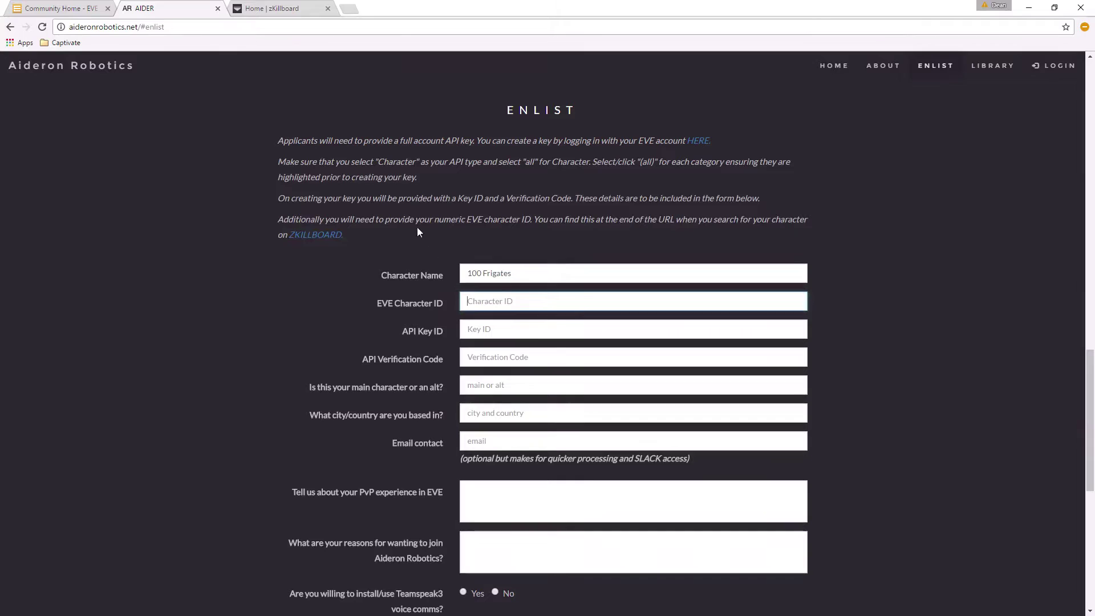
Search zKillboard for '100 fr', open the character's page and select its numeric ID in the URL.
{"action": "left_click", "coordinate": [275, 11]}
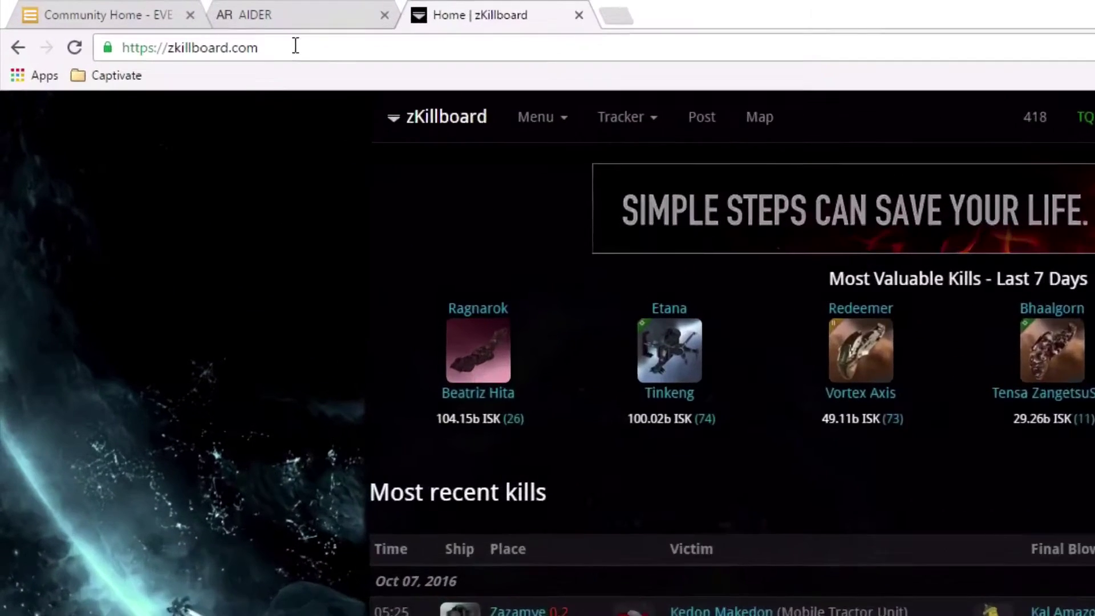
{"action": "left_click_drag", "start_coordinate": [171, 26], "coordinate": [99, 26]}
{"action": "left_click_drag", "start_coordinate": [230, 57], "coordinate": [221, 59]}
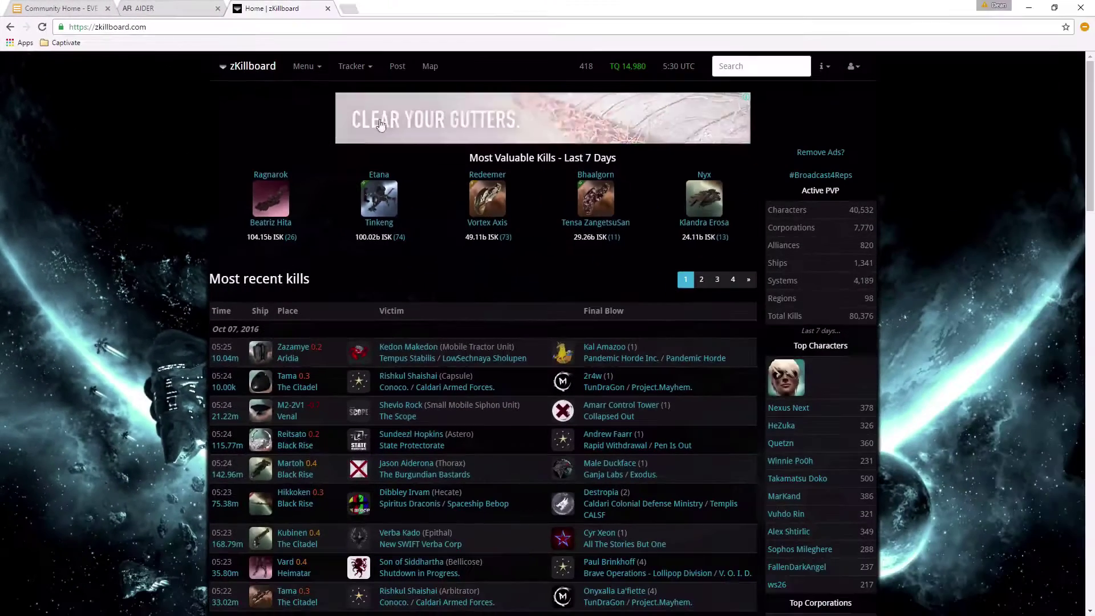
{"action": "left_click", "coordinate": [1094, 153]}
{"action": "left_click", "coordinate": [744, 65]}
{"action": "type", "text": "100"}
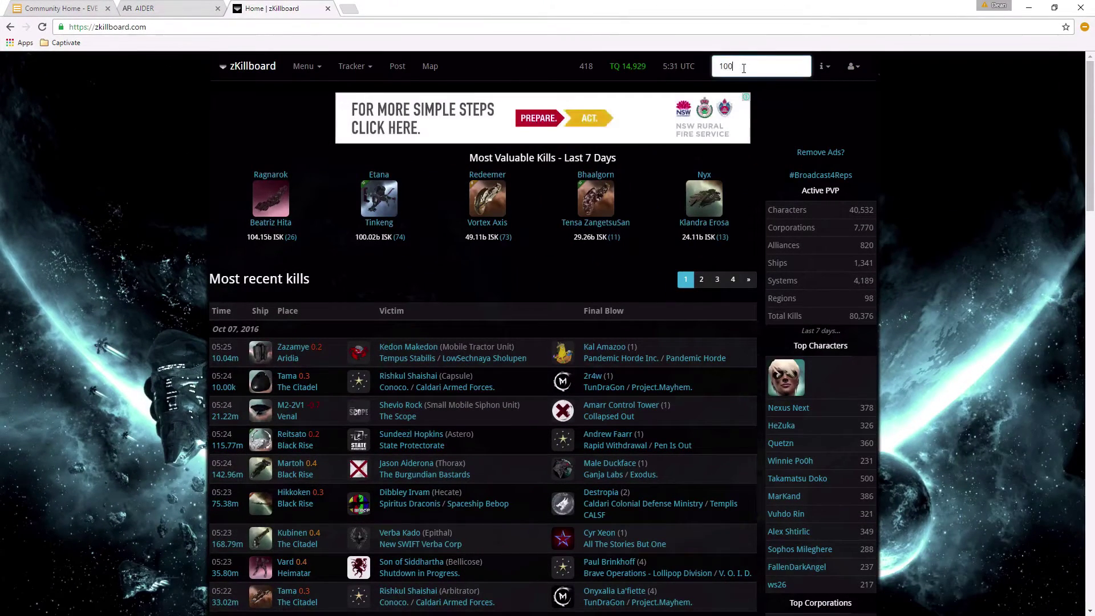
{"action": "type", "text": " frig"}
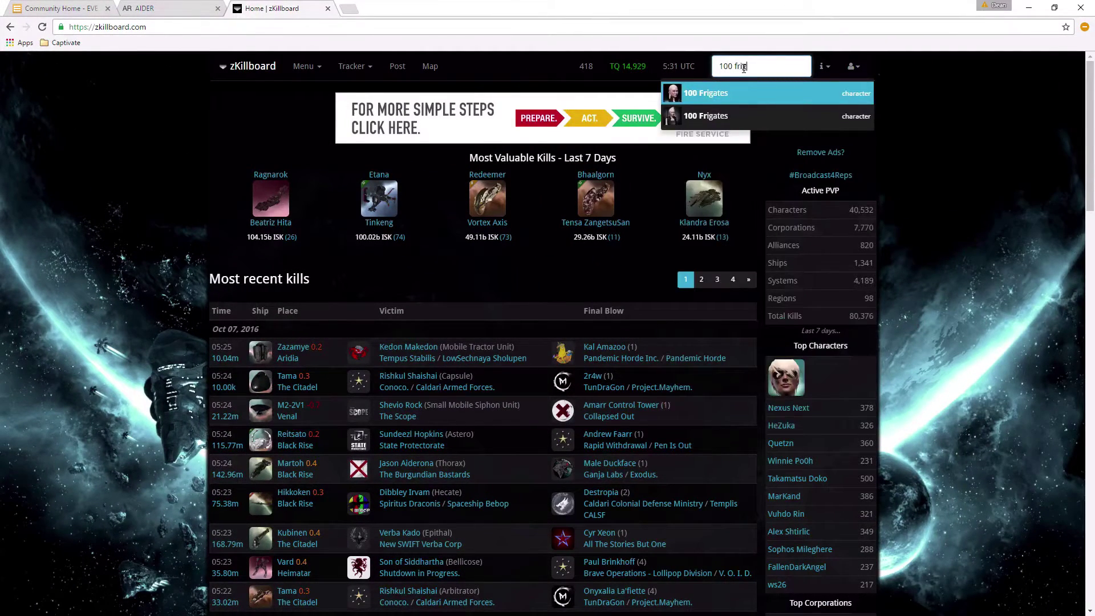
{"action": "left_click", "coordinate": [697, 116]}
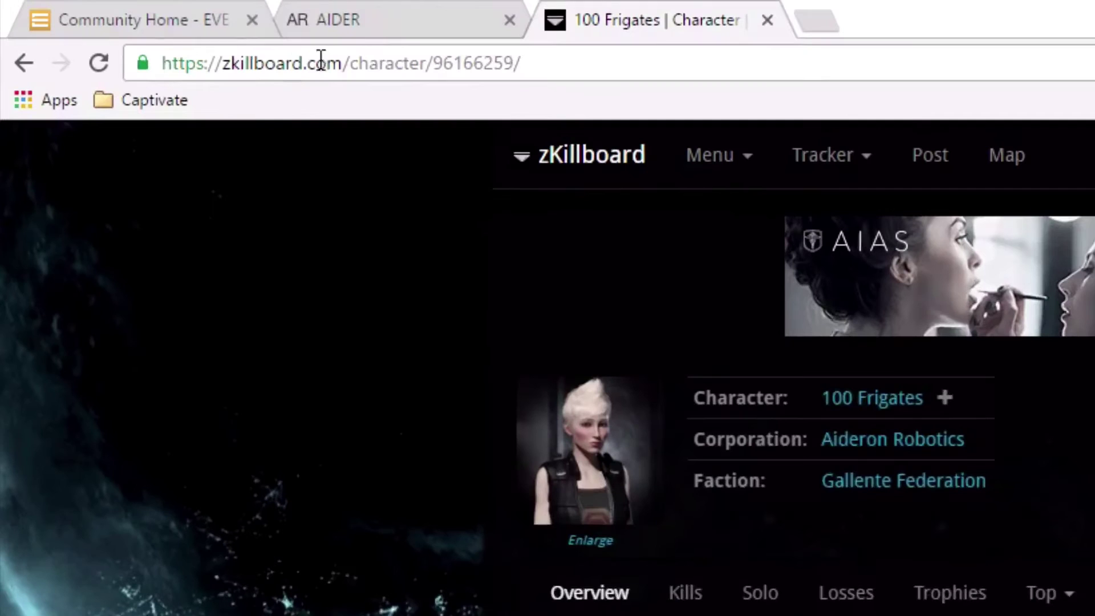
{"action": "double_click", "coordinate": [448, 61]}
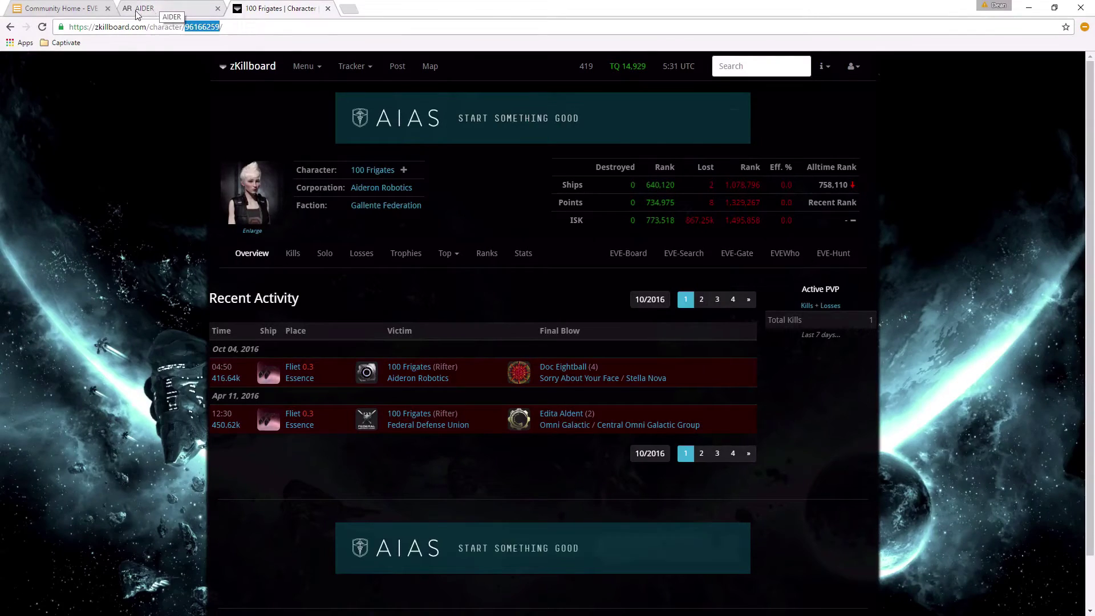
{"action": "left_click", "coordinate": [162, 7]}
Paste the copied numeric ID into the EVE Character ID field.
{"action": "left_click", "coordinate": [487, 297]}
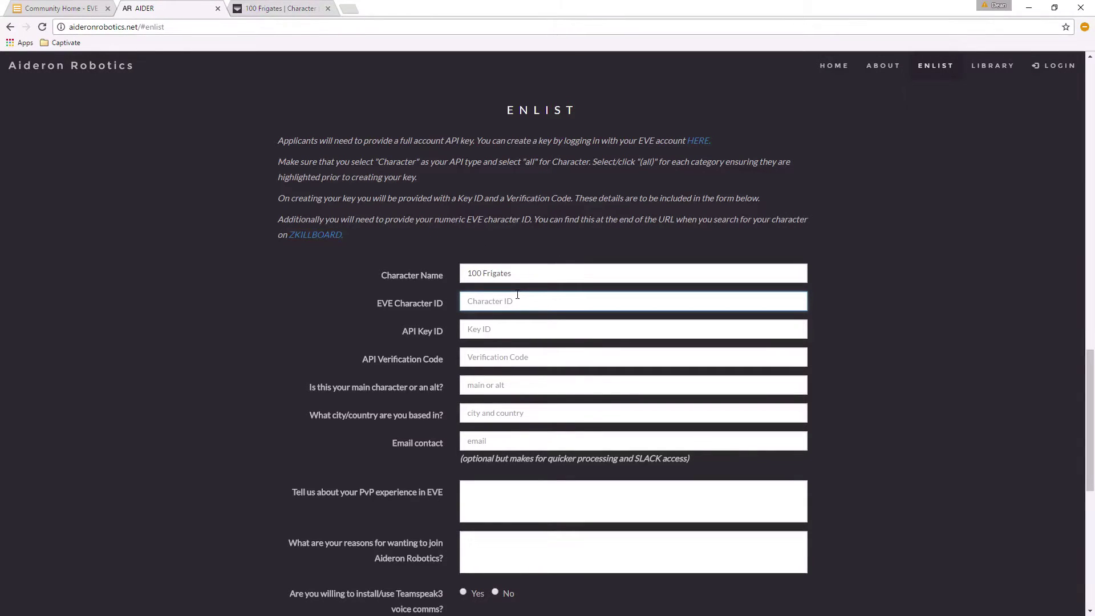
{"action": "type", "text": "96166257"}
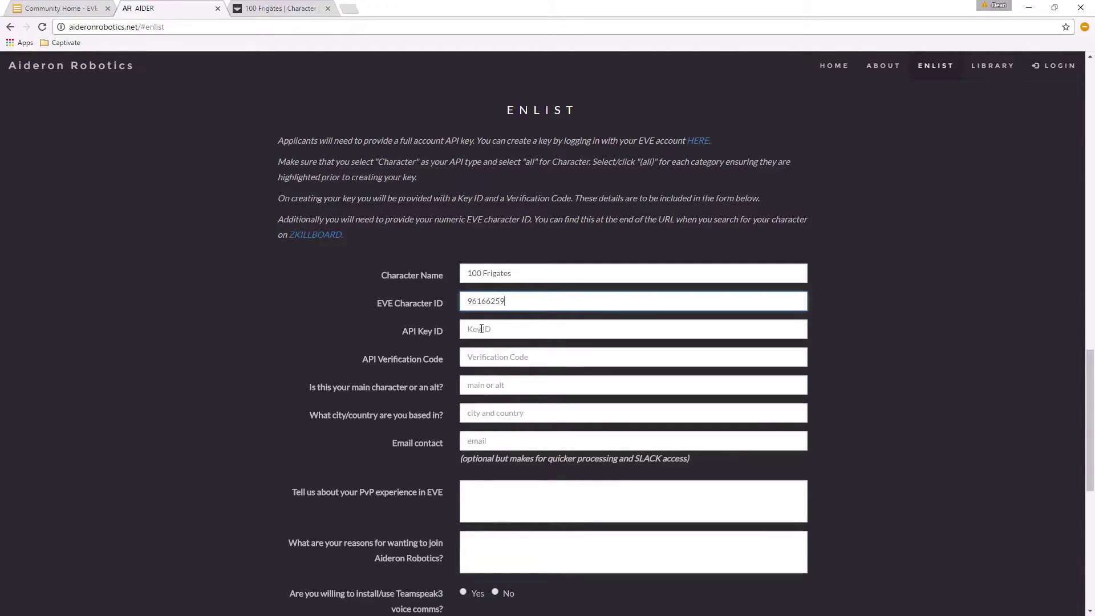
Go to API Key Management under Support on EVE Community and log in.
{"action": "left_click", "coordinate": [73, 8]}
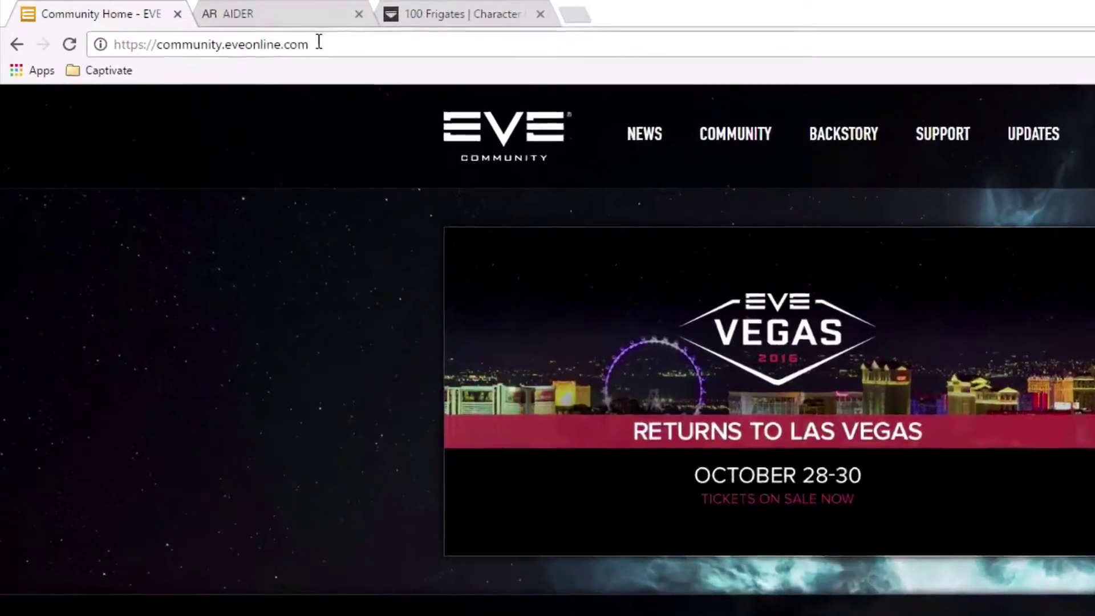
{"action": "left_click_drag", "start_coordinate": [188, 27], "coordinate": [96, 33]}
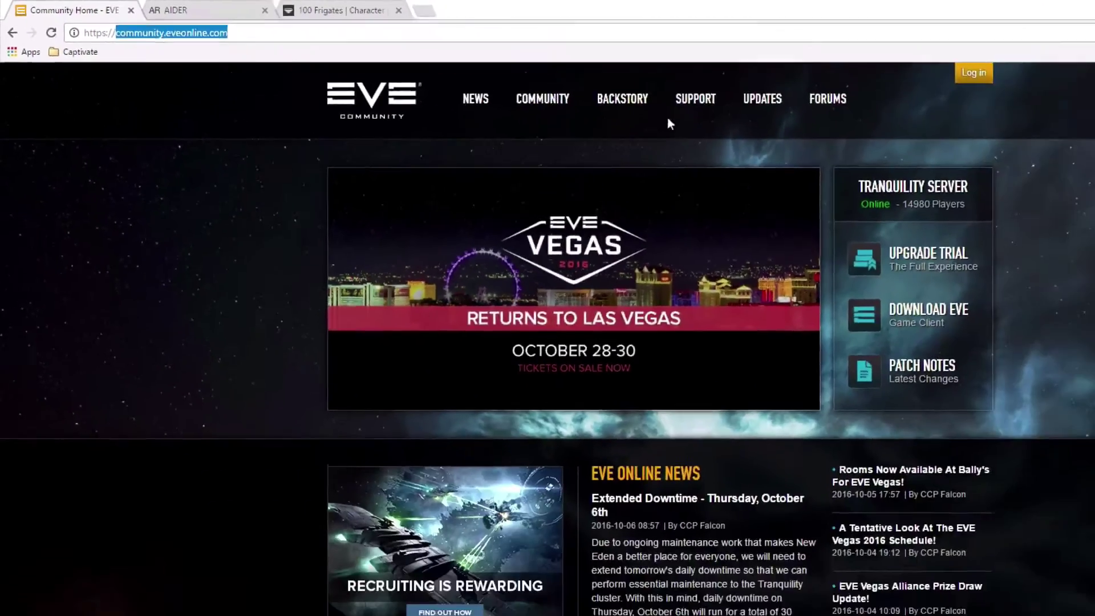
{"action": "mouse_move", "coordinate": [1087, 155]}
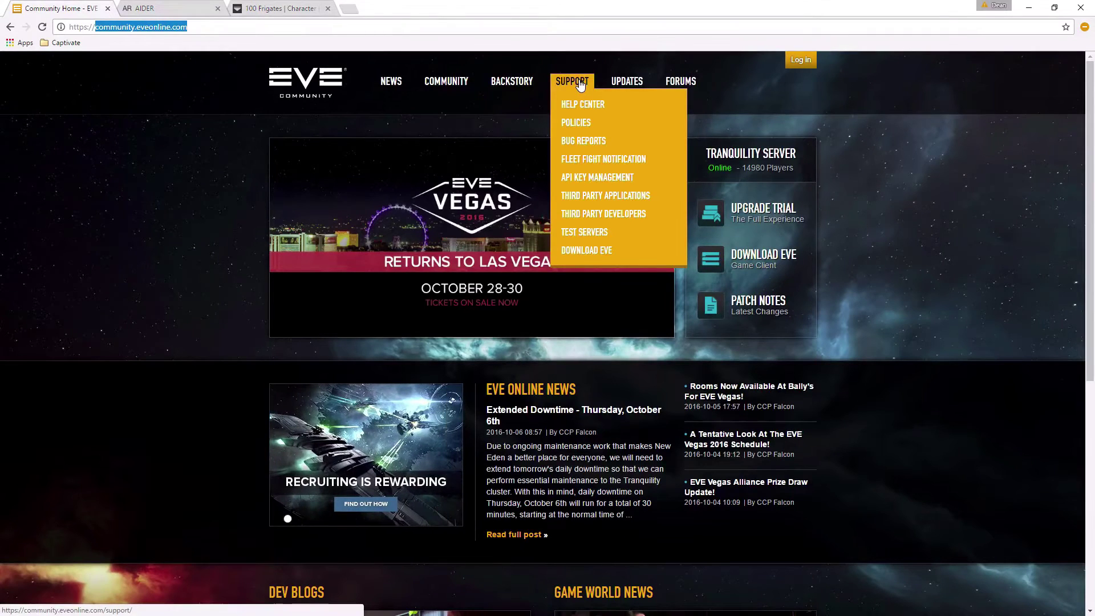
{"action": "left_click", "coordinate": [581, 180]}
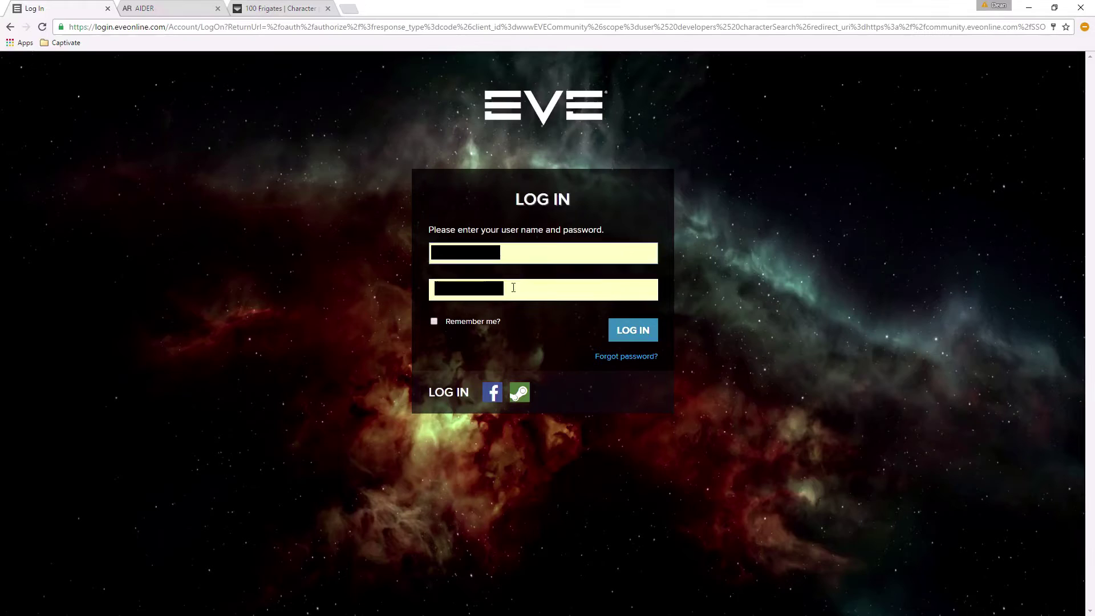
{"action": "left_click", "coordinate": [647, 332]}
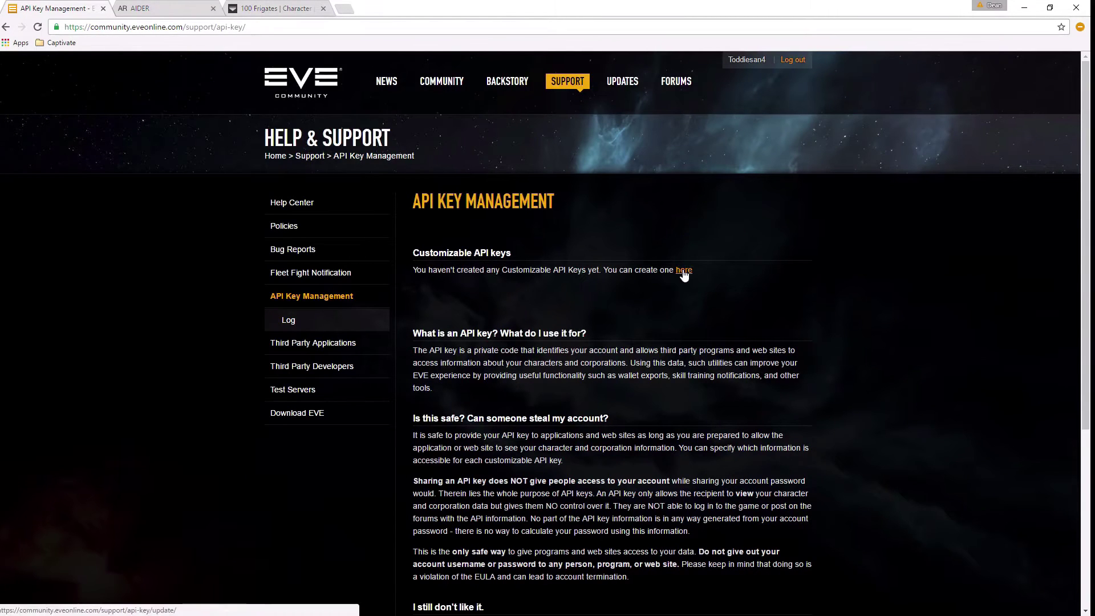
Start a new API key named 'Aideron Robotics'.
{"action": "left_click", "coordinate": [683, 271]}
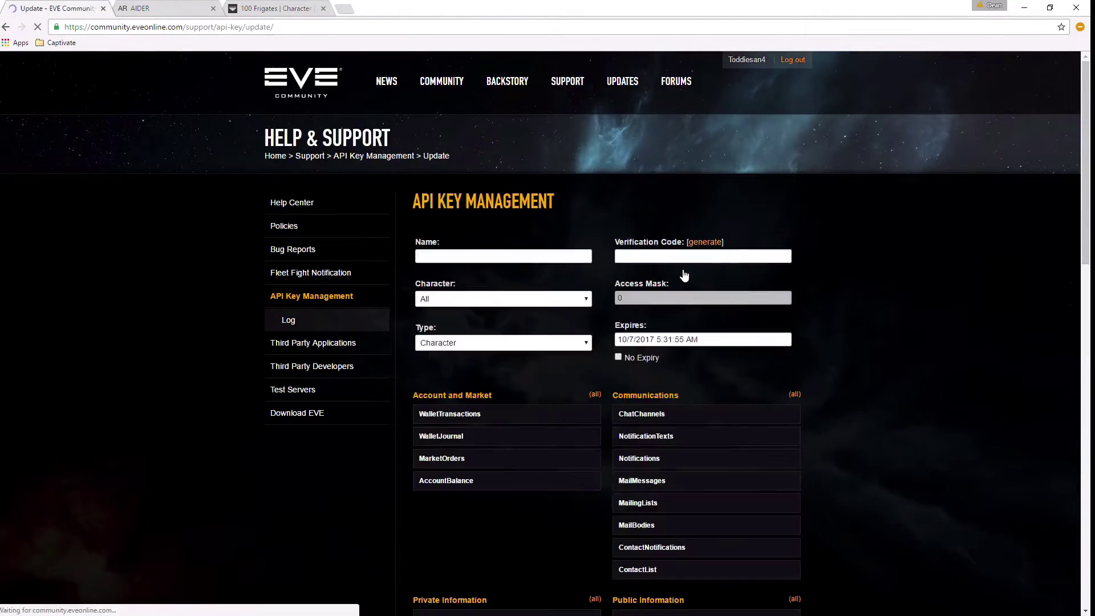
{"action": "left_click", "coordinate": [553, 258]}
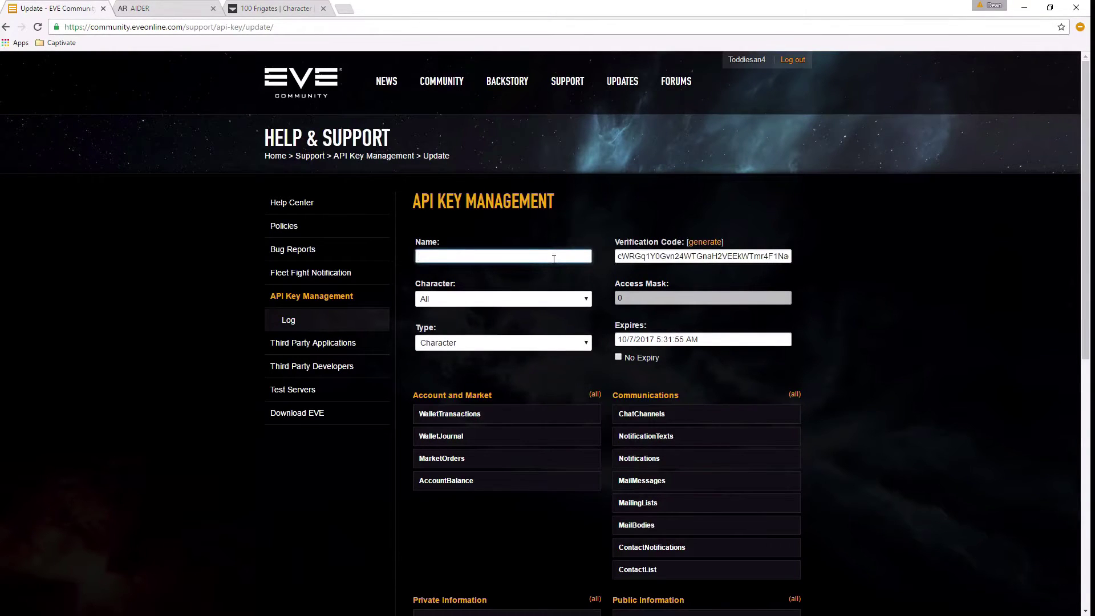
{"action": "type", "text": "A"}
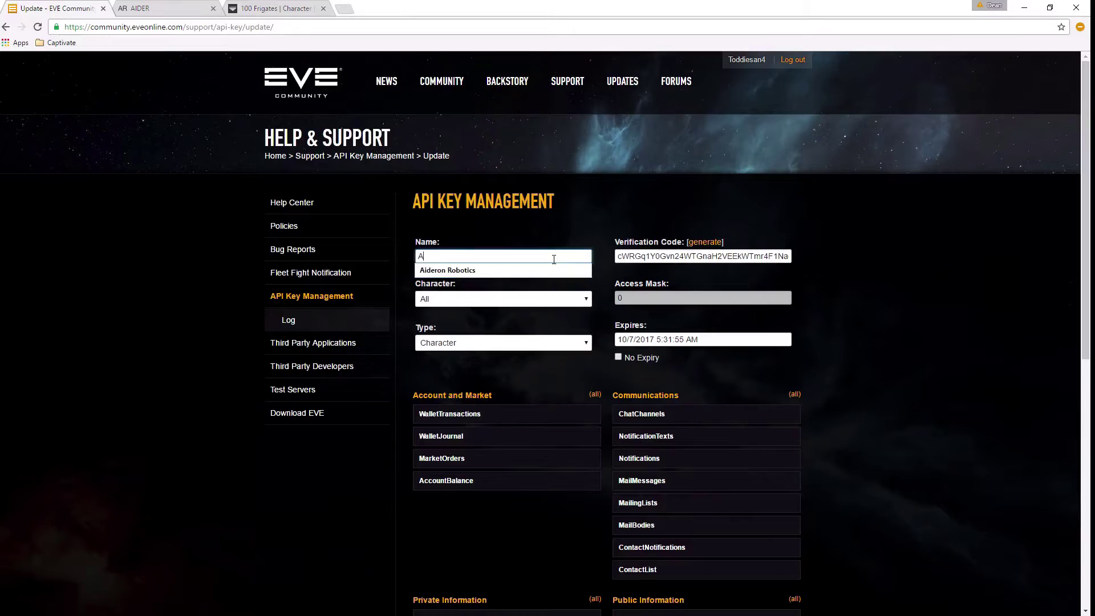
{"action": "type", "text": "ideron Robotics"}
{"action": "left_click", "coordinate": [510, 270]}
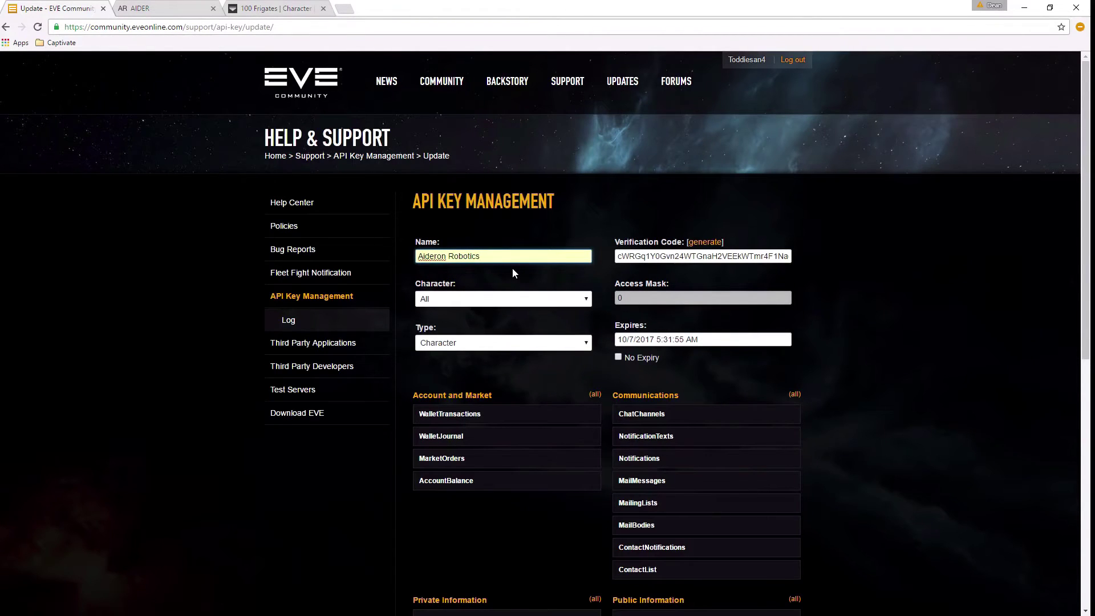
Keep the key covering All characters with key type Character.
{"action": "left_click", "coordinate": [495, 298]}
{"action": "left_click", "coordinate": [486, 307]}
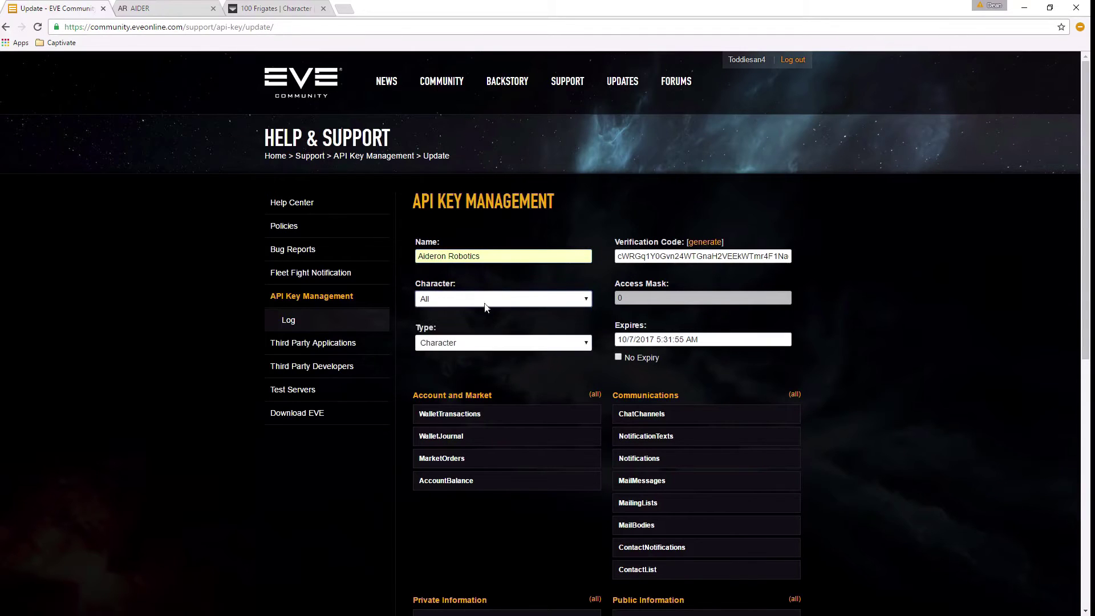
{"action": "left_click", "coordinate": [482, 302]}
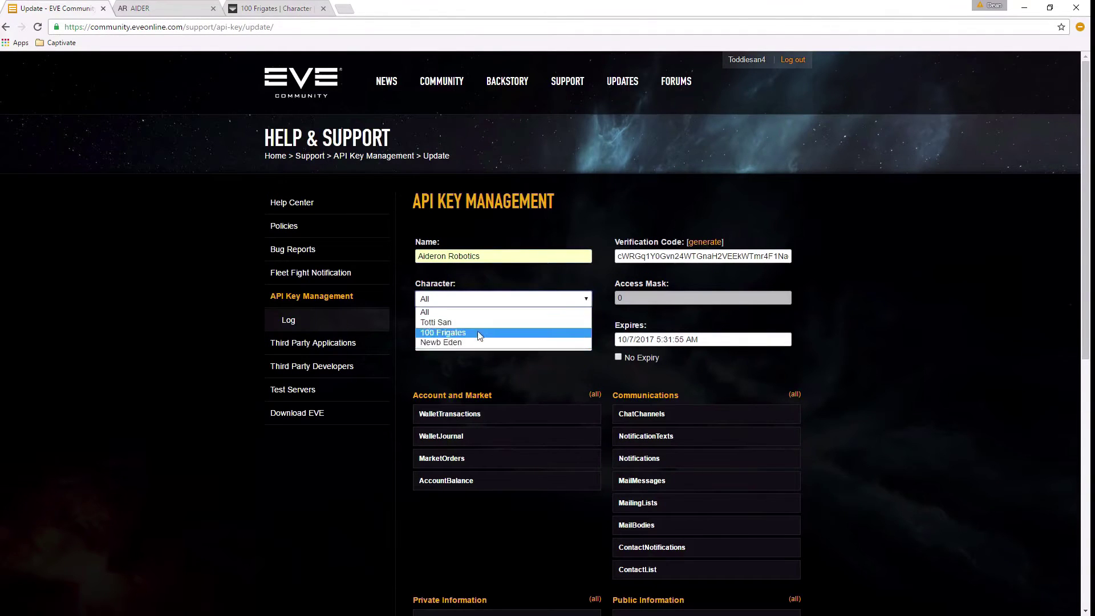
{"action": "left_click", "coordinate": [481, 303]}
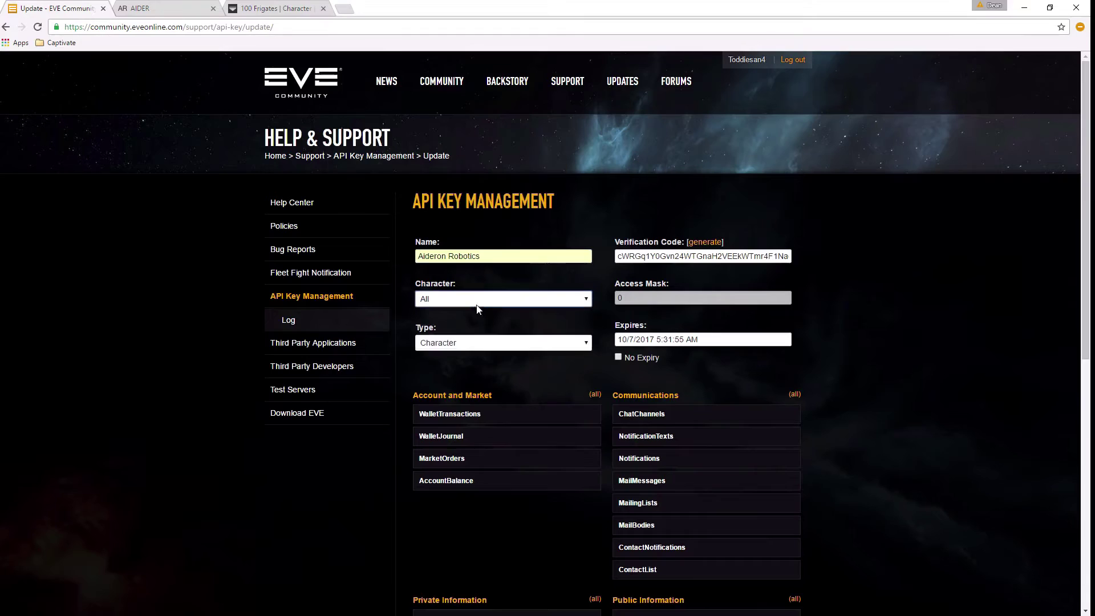
{"action": "left_click", "coordinate": [484, 342]}
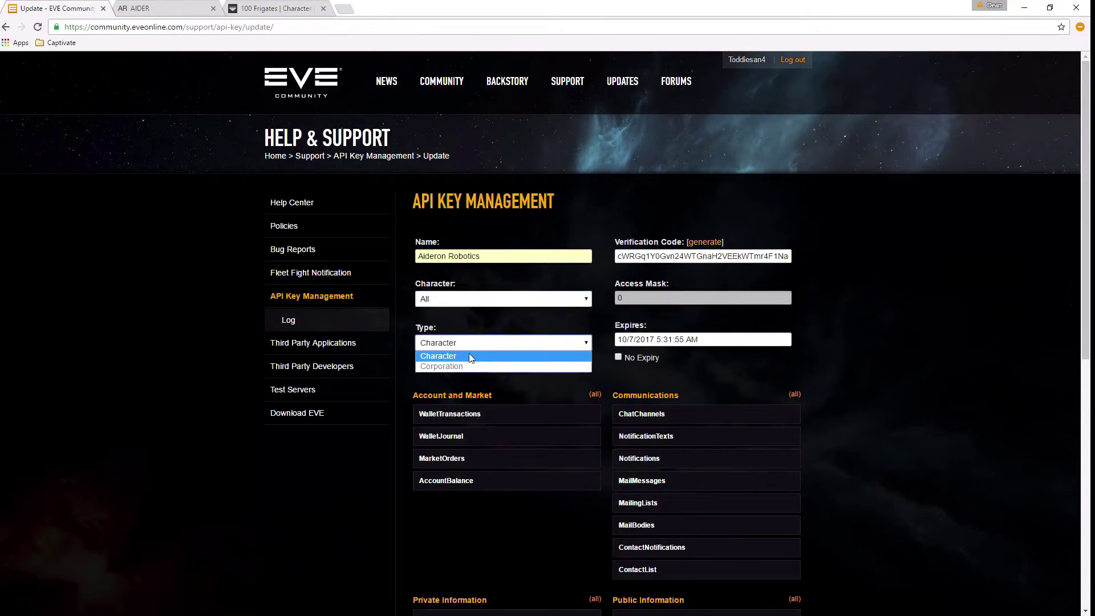
{"action": "left_click", "coordinate": [477, 345]}
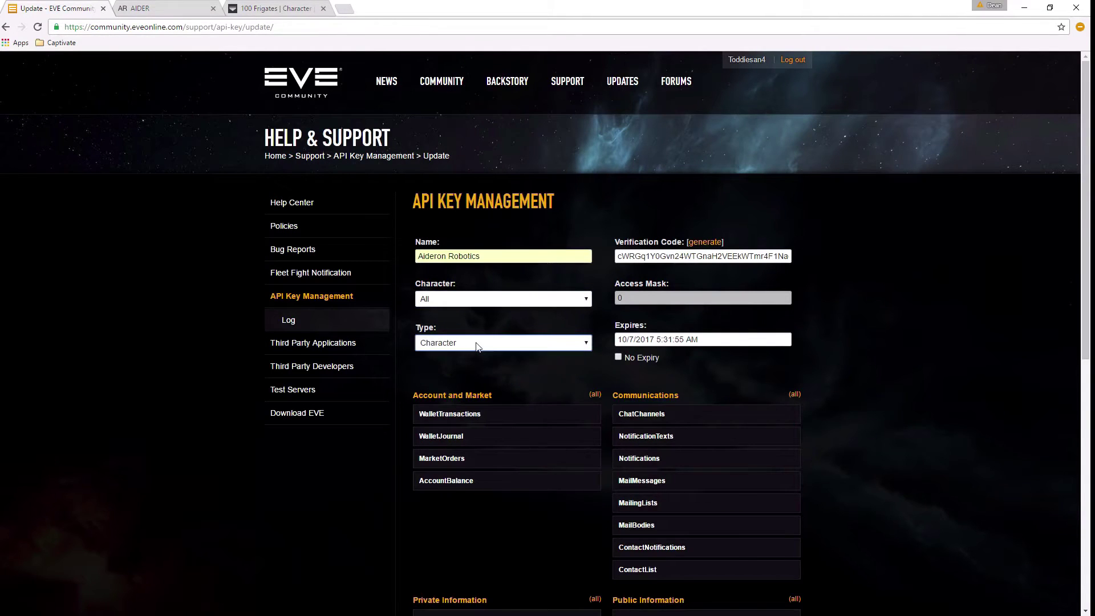
Grant all Account and Market, Communications, Private, Public, and Science and Industry permissions.
{"action": "scroll", "coordinate": [477, 346], "scroll_direction": "down", "scroll_amount": 2}
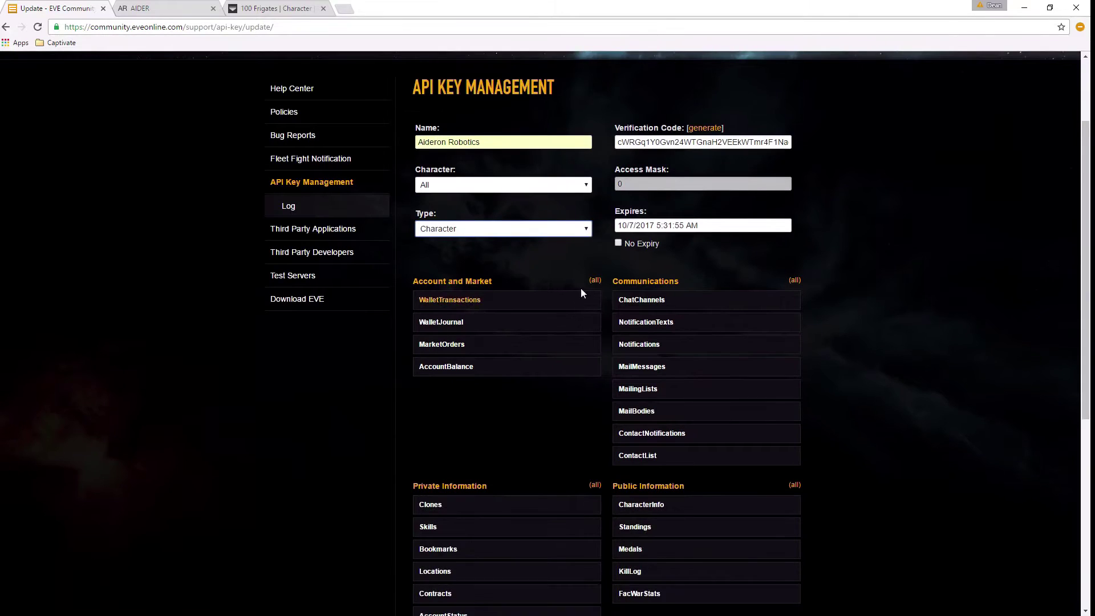
{"action": "left_click", "coordinate": [594, 283]}
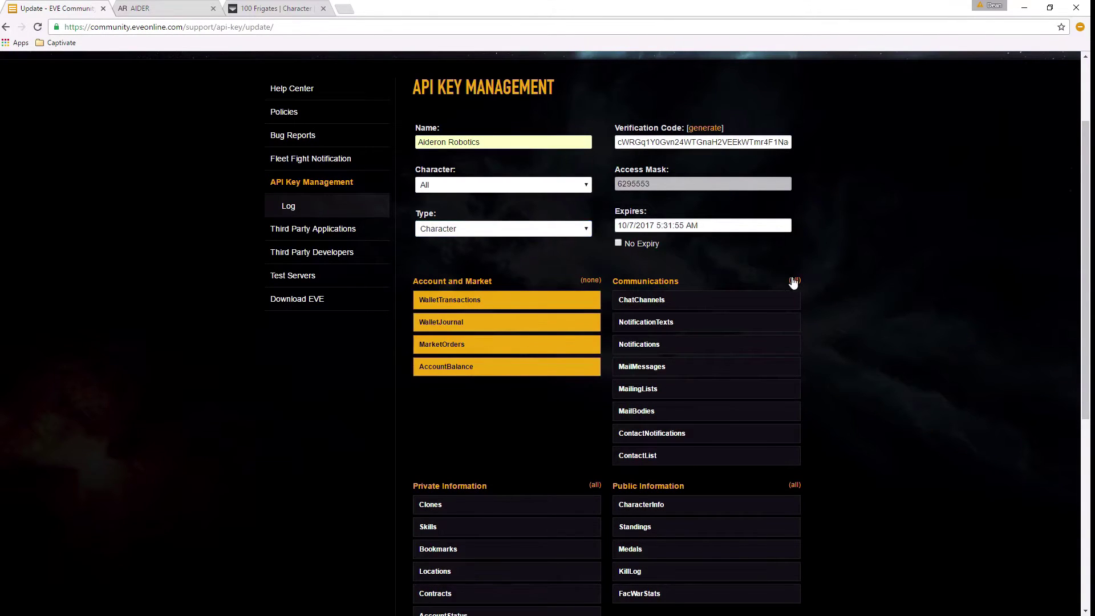
{"action": "left_click", "coordinate": [793, 281]}
{"action": "scroll", "coordinate": [420, 393], "scroll_direction": "down", "scroll_amount": 4}
{"action": "left_click", "coordinate": [595, 257]}
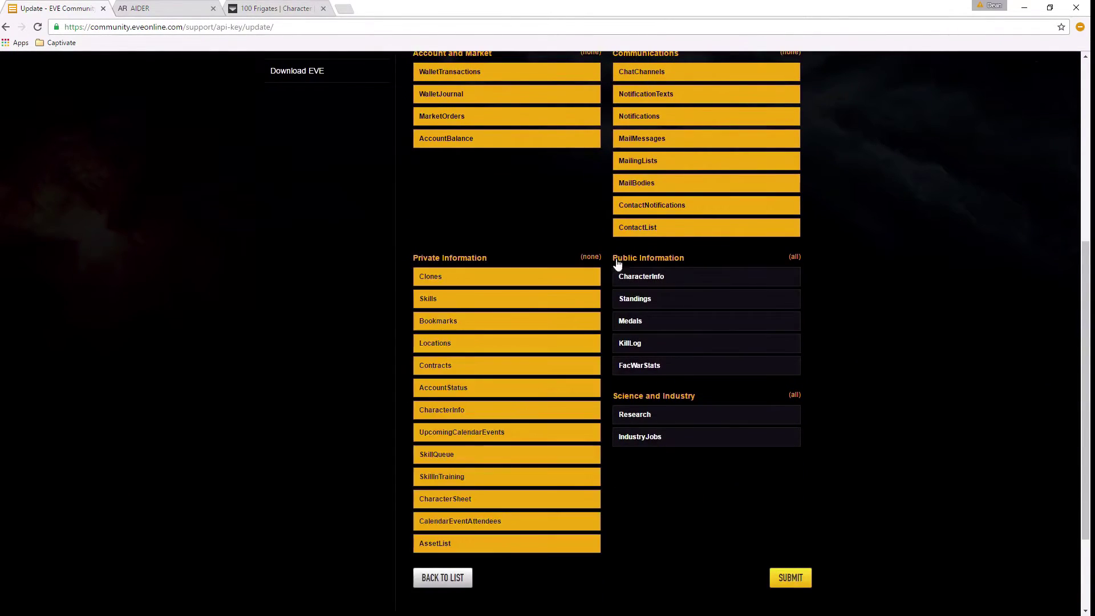
{"action": "left_click", "coordinate": [794, 257]}
{"action": "left_click", "coordinate": [794, 394]}
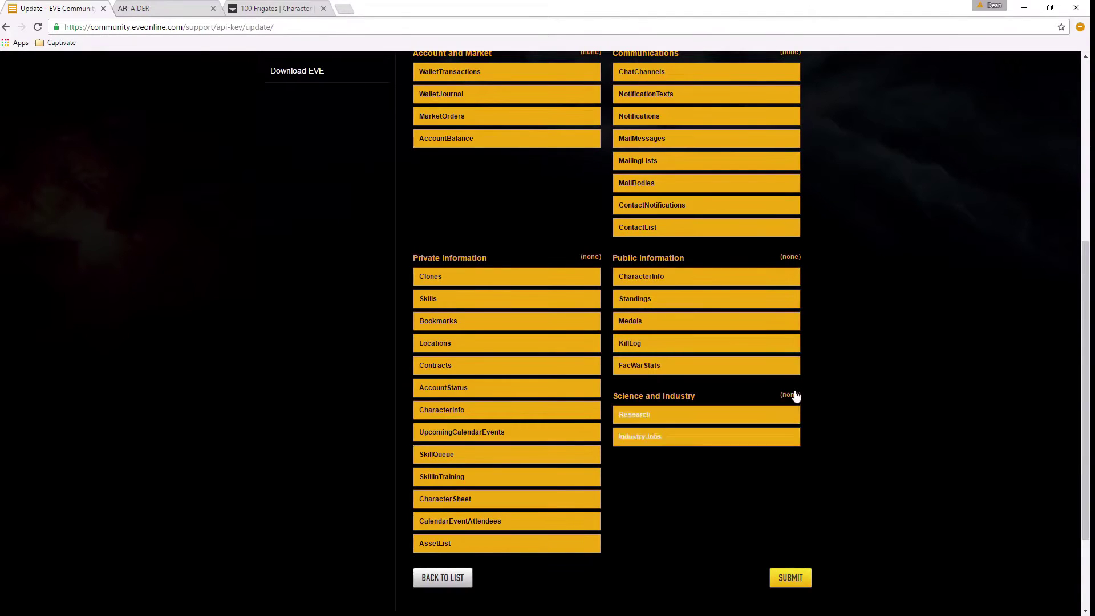
Set the API key to No Expiry.
{"action": "scroll", "coordinate": [775, 422], "scroll_direction": "down", "scroll_amount": 2}
{"action": "scroll", "coordinate": [767, 445], "scroll_direction": "up", "scroll_amount": 2}
{"action": "scroll", "coordinate": [764, 442], "scroll_direction": "up", "scroll_amount": 3}
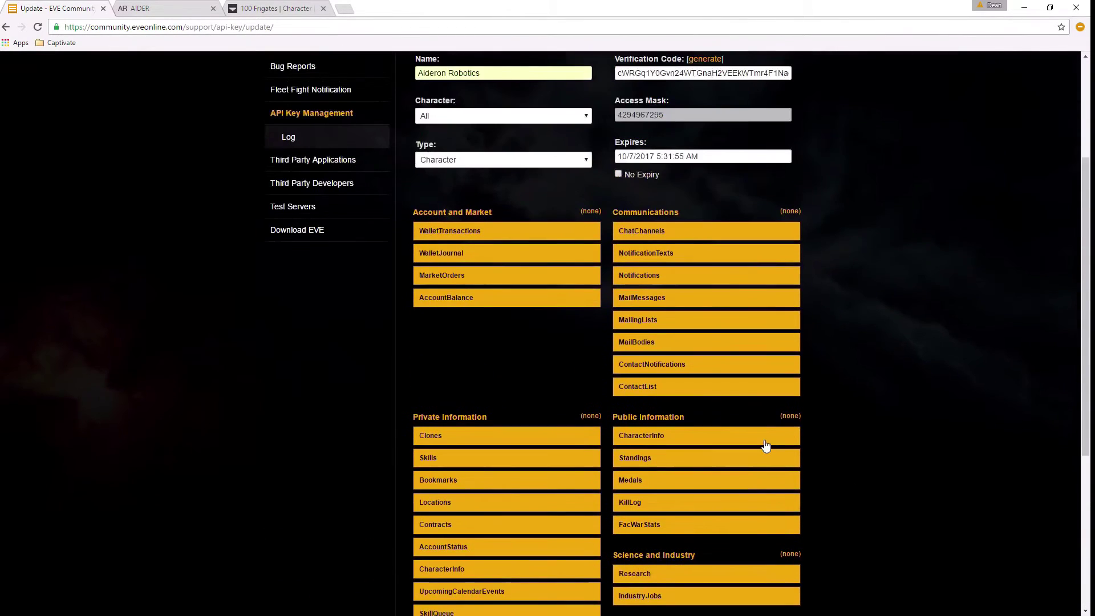
{"action": "scroll", "coordinate": [764, 440], "scroll_direction": "down", "scroll_amount": 5}
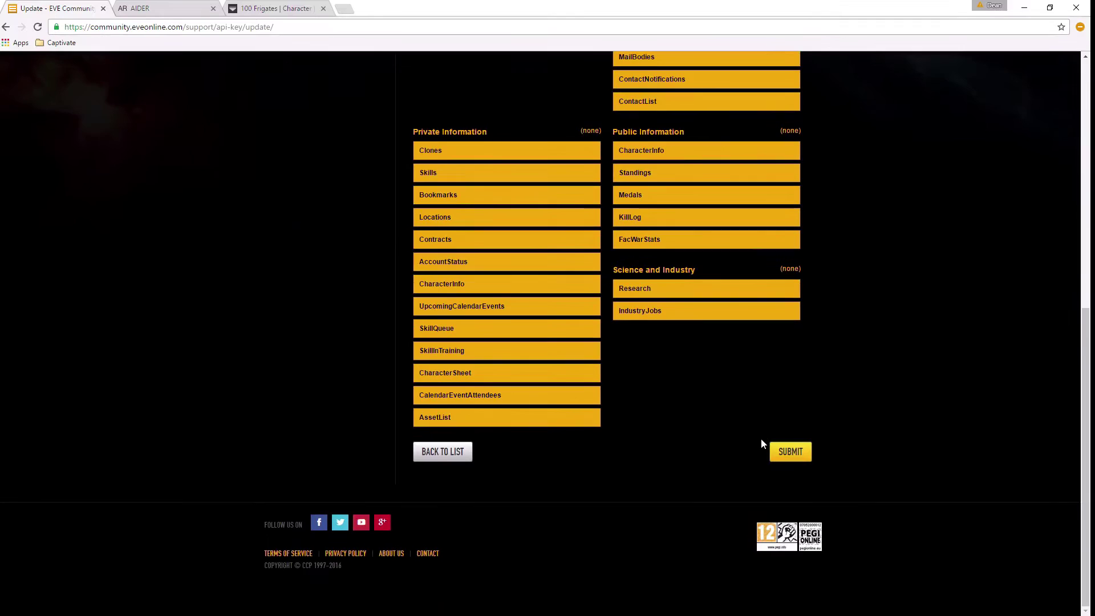
{"action": "scroll", "coordinate": [759, 437], "scroll_direction": "up", "scroll_amount": 1}
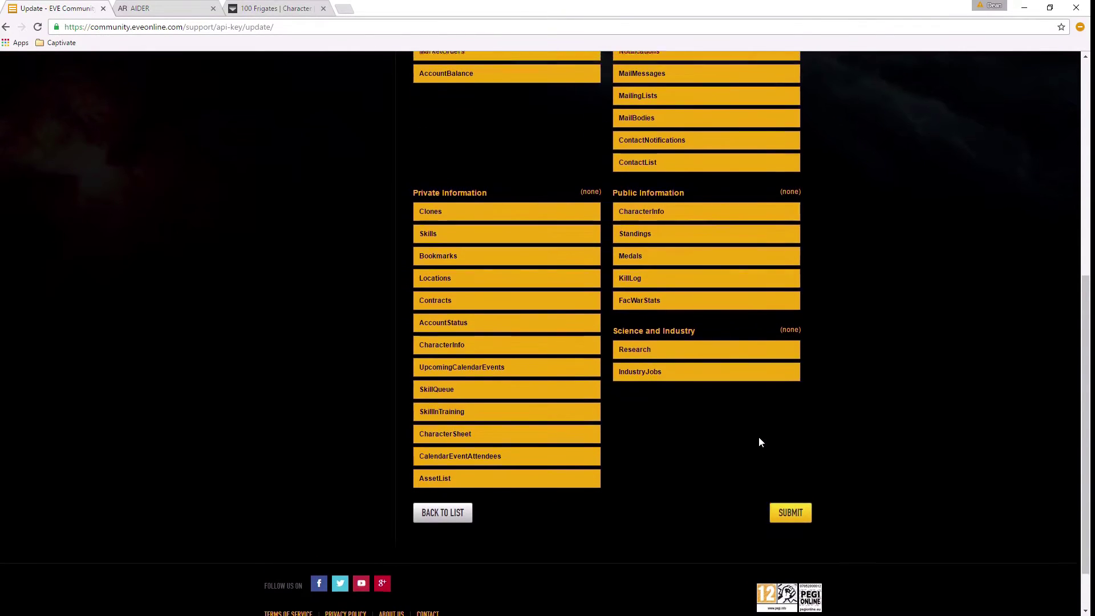
{"action": "scroll", "coordinate": [758, 439], "scroll_direction": "up", "scroll_amount": 7}
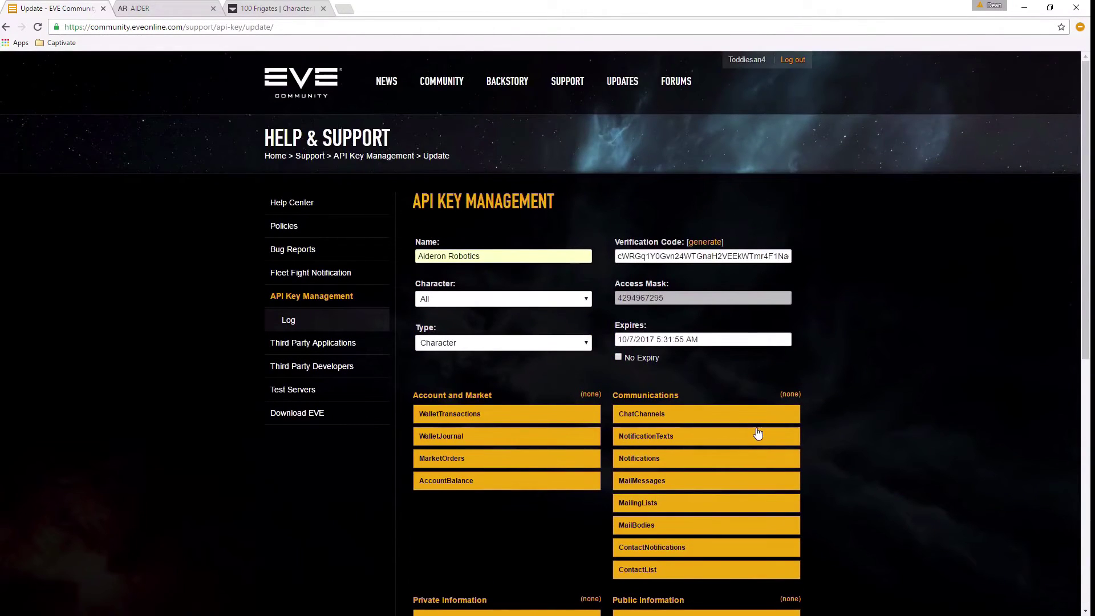
{"action": "scroll", "coordinate": [757, 433], "scroll_direction": "down", "scroll_amount": 8}
{"action": "scroll", "coordinate": [741, 427], "scroll_direction": "up", "scroll_amount": 4}
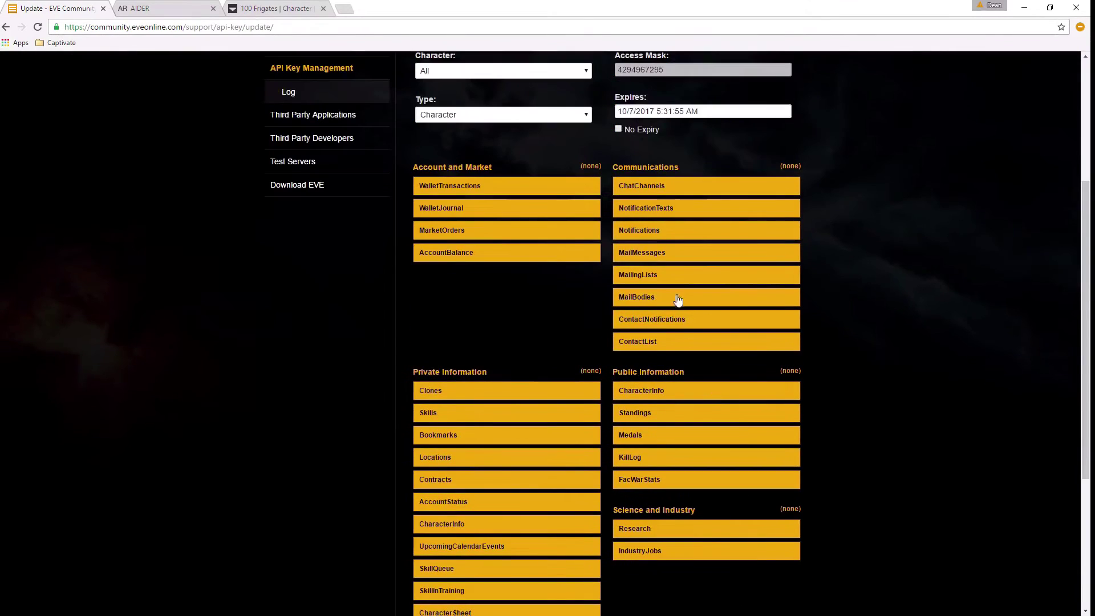
{"action": "scroll", "coordinate": [677, 300], "scroll_direction": "up", "scroll_amount": 3}
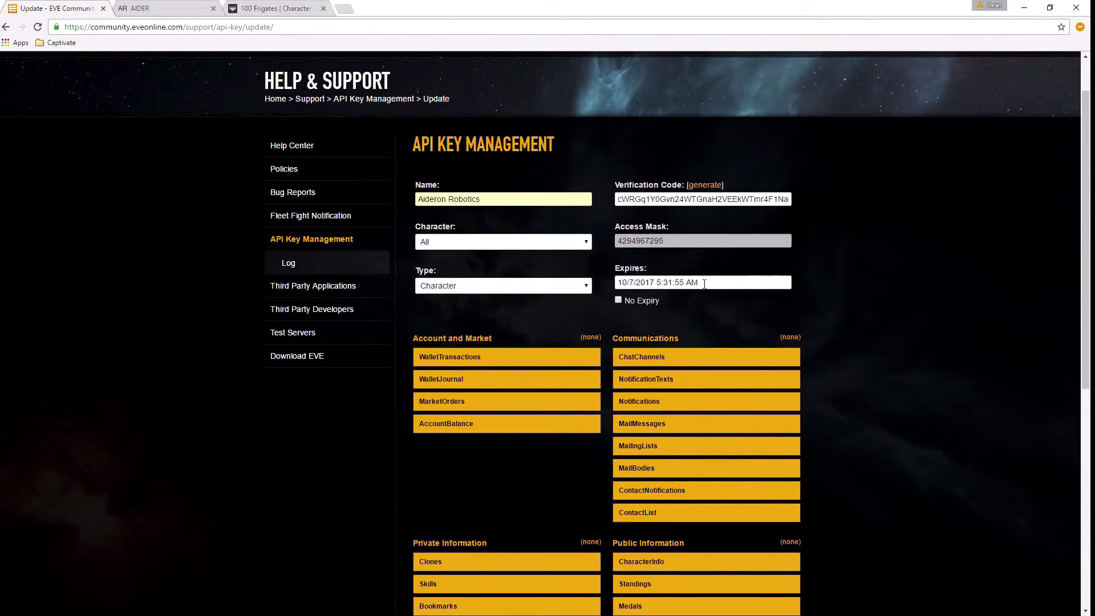
{"action": "left_click", "coordinate": [618, 300]}
{"action": "scroll", "coordinate": [723, 343], "scroll_direction": "down", "scroll_amount": 7}
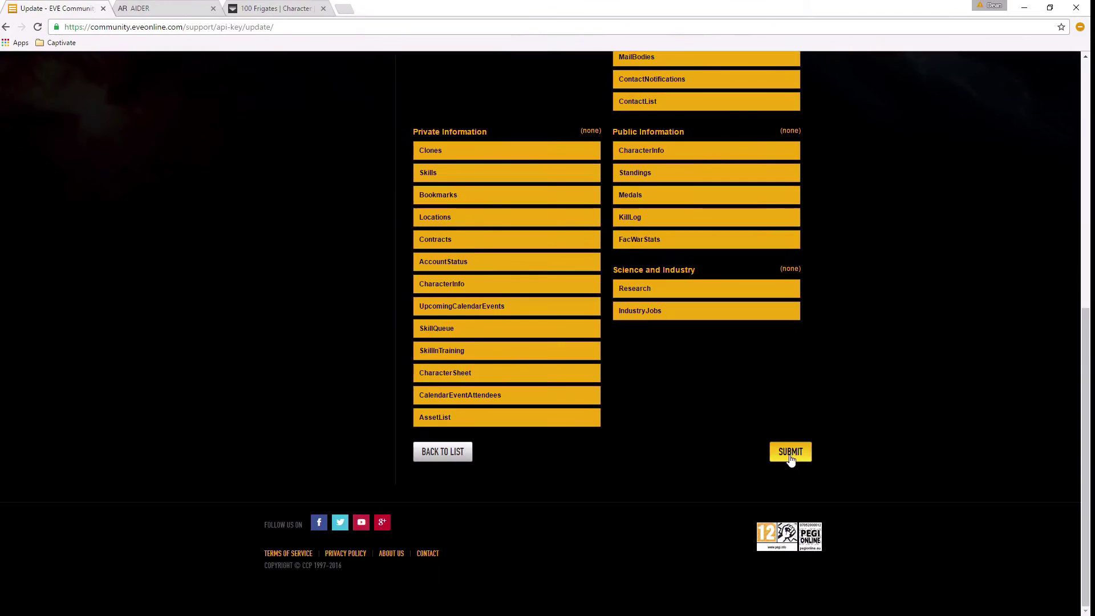
Save the API key and paste its Key ID into the enlist form's API Key ID.
{"action": "left_click", "coordinate": [784, 450]}
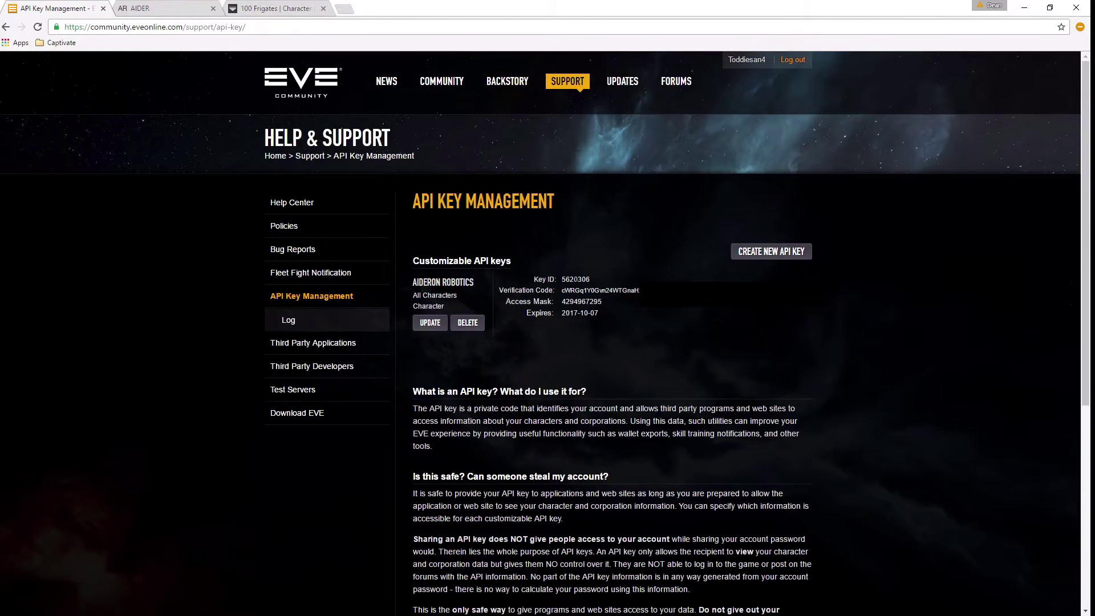
{"action": "double_click", "coordinate": [575, 278]}
{"action": "double_click", "coordinate": [594, 291]}
{"action": "double_click", "coordinate": [575, 279]}
{"action": "key", "text": "ctrl+c"}
{"action": "left_click", "coordinate": [168, 9]}
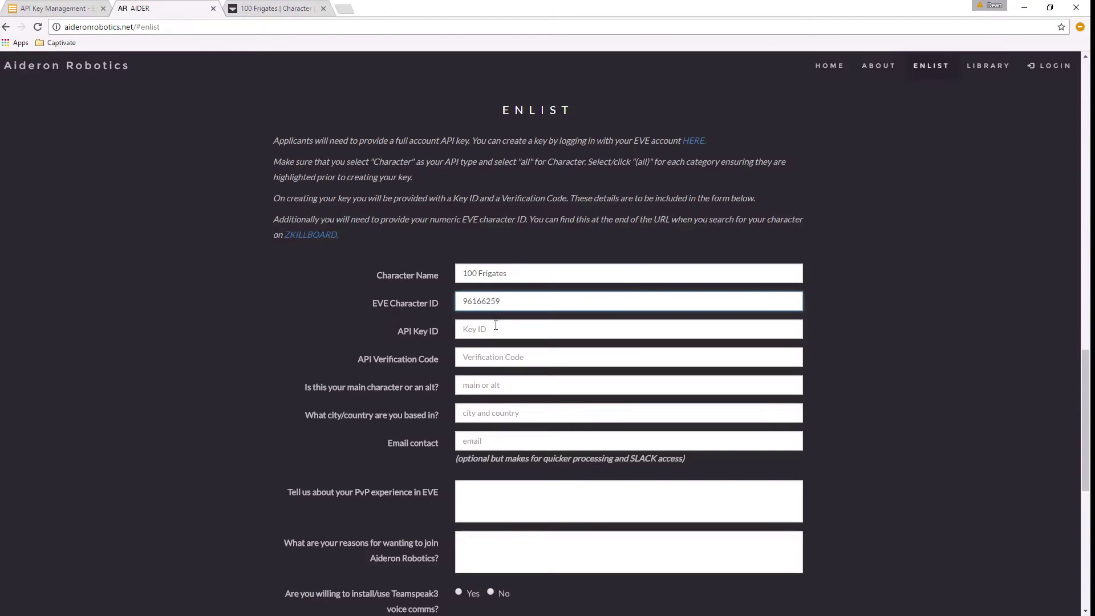
{"action": "key", "text": "ctrl+v"}
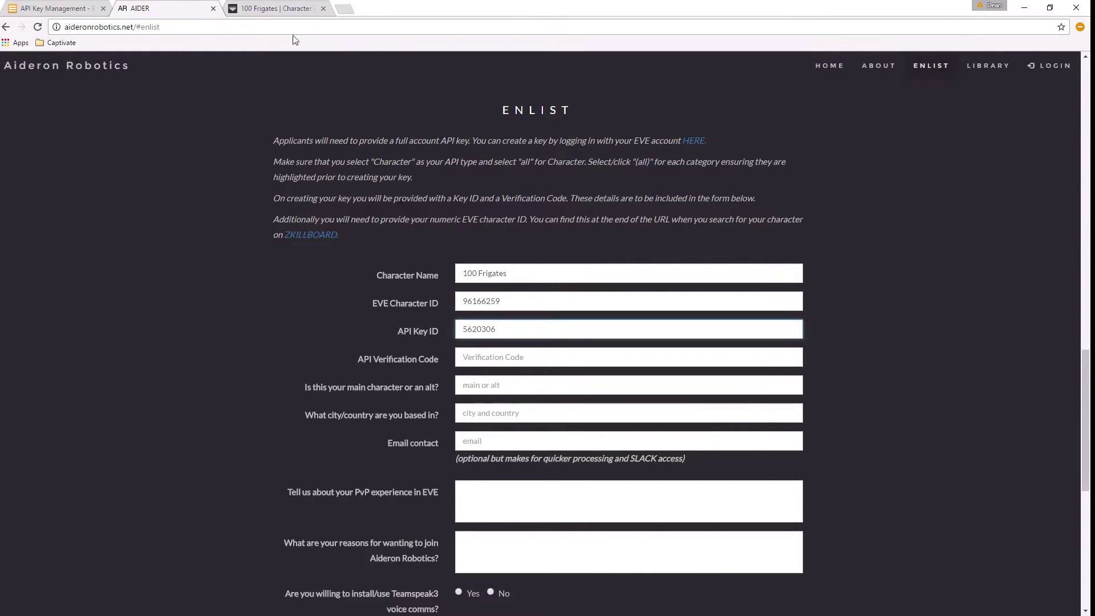
Copy the key's Verification Code into the API Verification Code field.
{"action": "key", "text": "ctrl+shift+Tab"}
{"action": "left_click", "coordinate": [617, 290]}
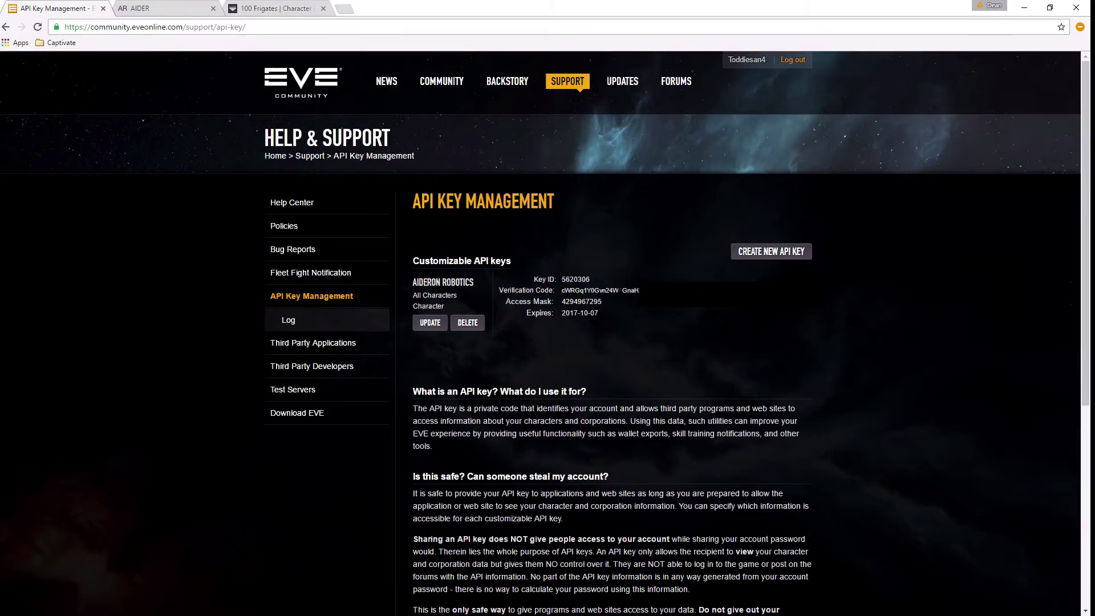
{"action": "double_click", "coordinate": [617, 290]}
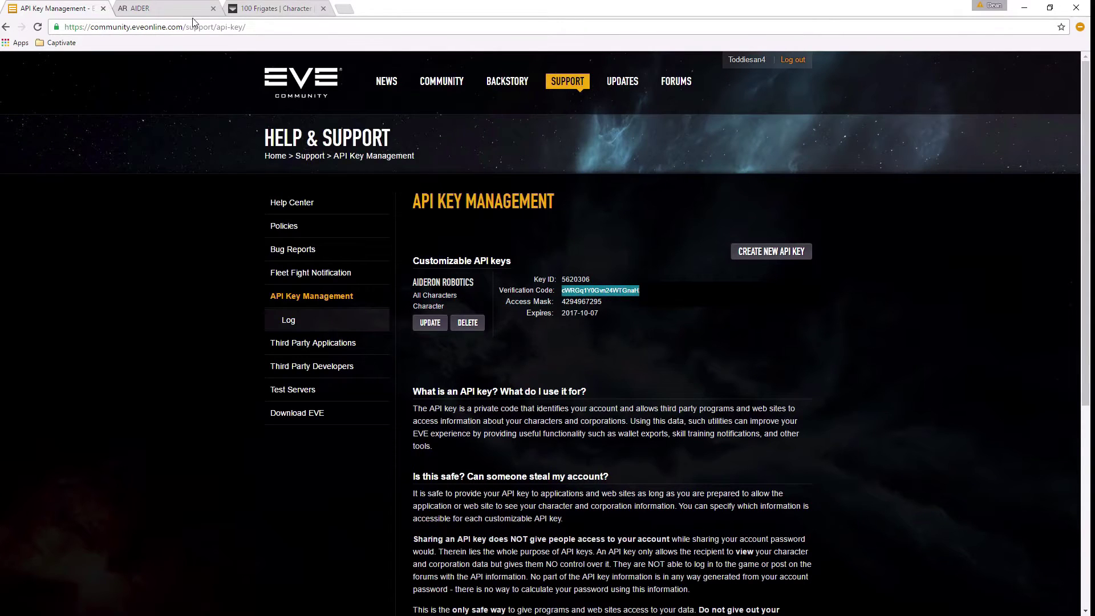
{"action": "left_click", "coordinate": [168, 10]}
{"action": "left_click", "coordinate": [473, 357]}
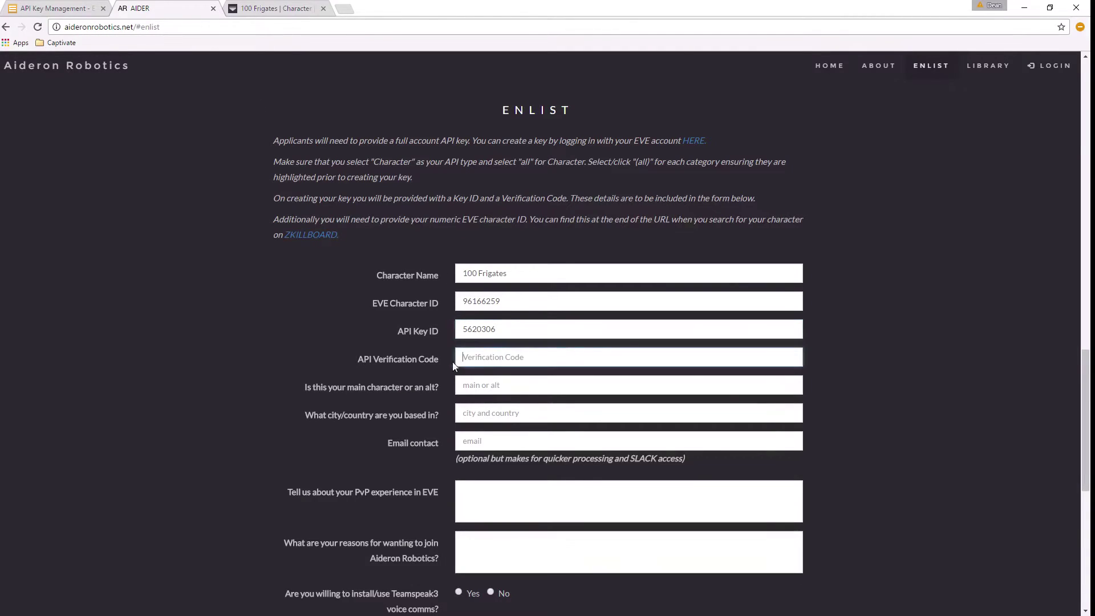
{"action": "key", "text": "ctrl+v"}
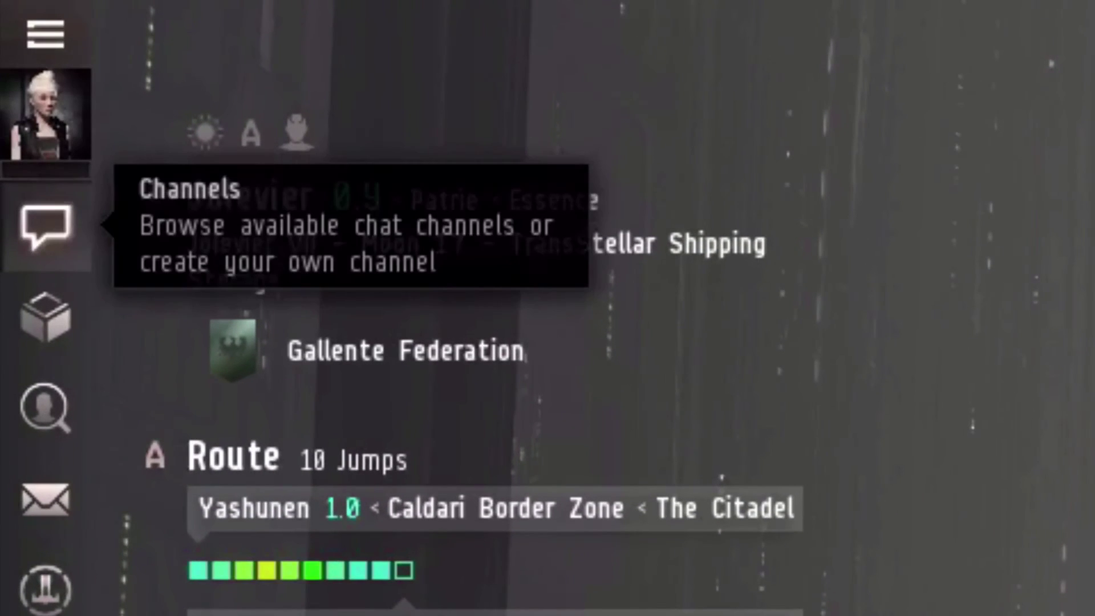
Find the 'aideron robotics' channel via Social > Channels and join it.
{"action": "left_click", "coordinate": [46, 225]}
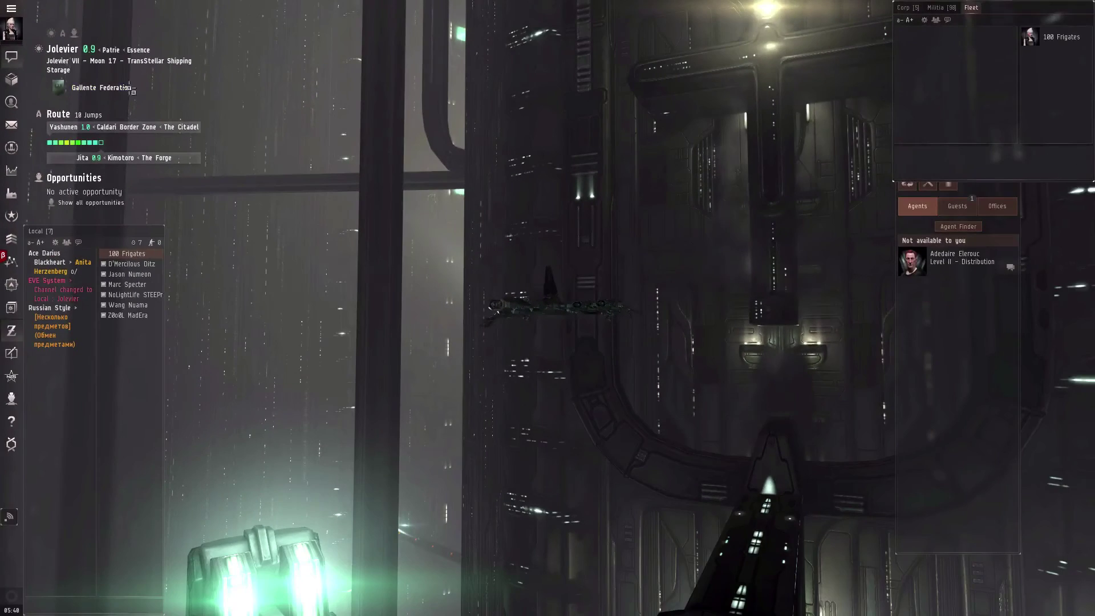
{"action": "left_click", "coordinate": [12, 10]}
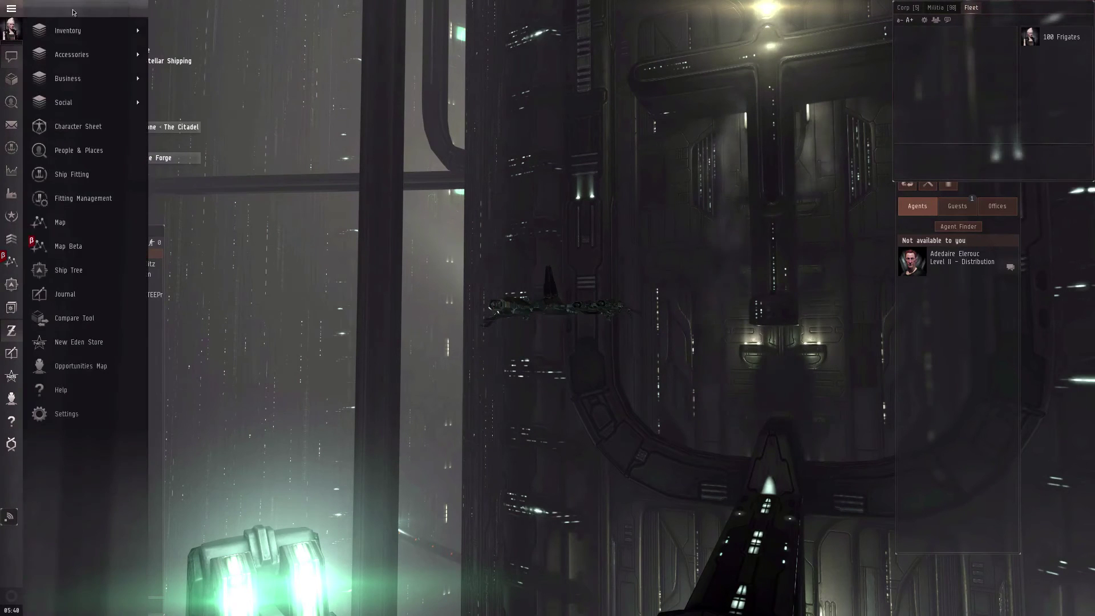
{"action": "mouse_move", "coordinate": [77, 98]}
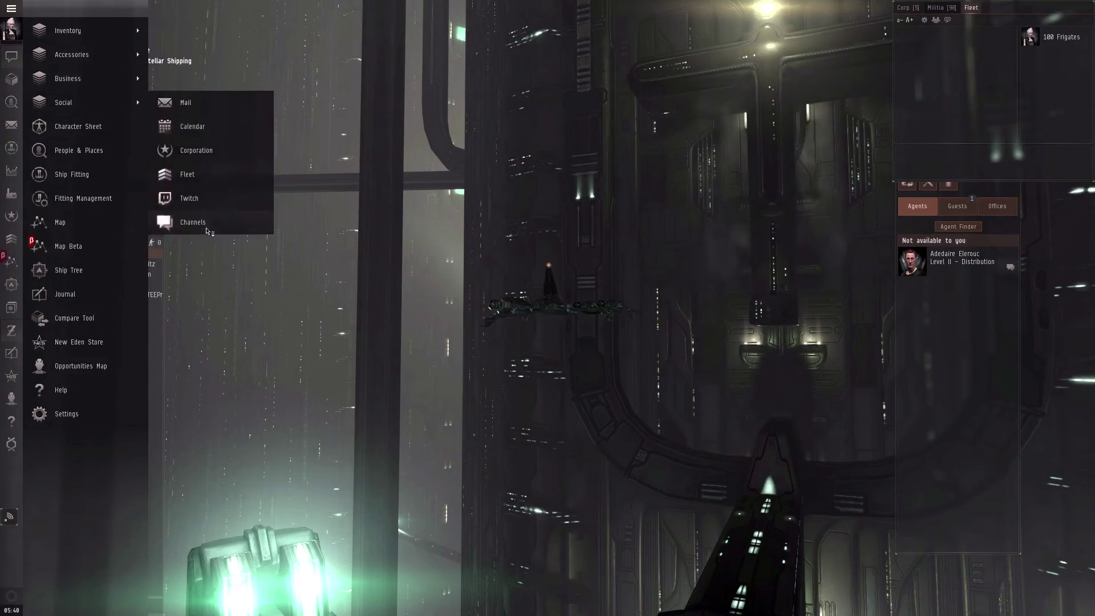
{"action": "left_click", "coordinate": [204, 223]}
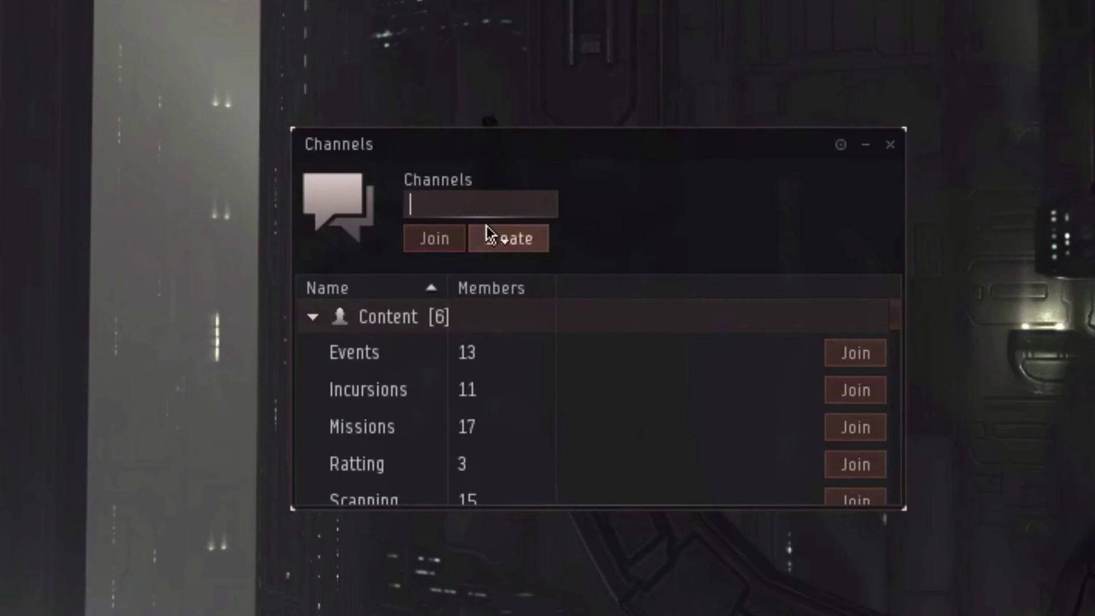
{"action": "type", "text": "aideron robotics"}
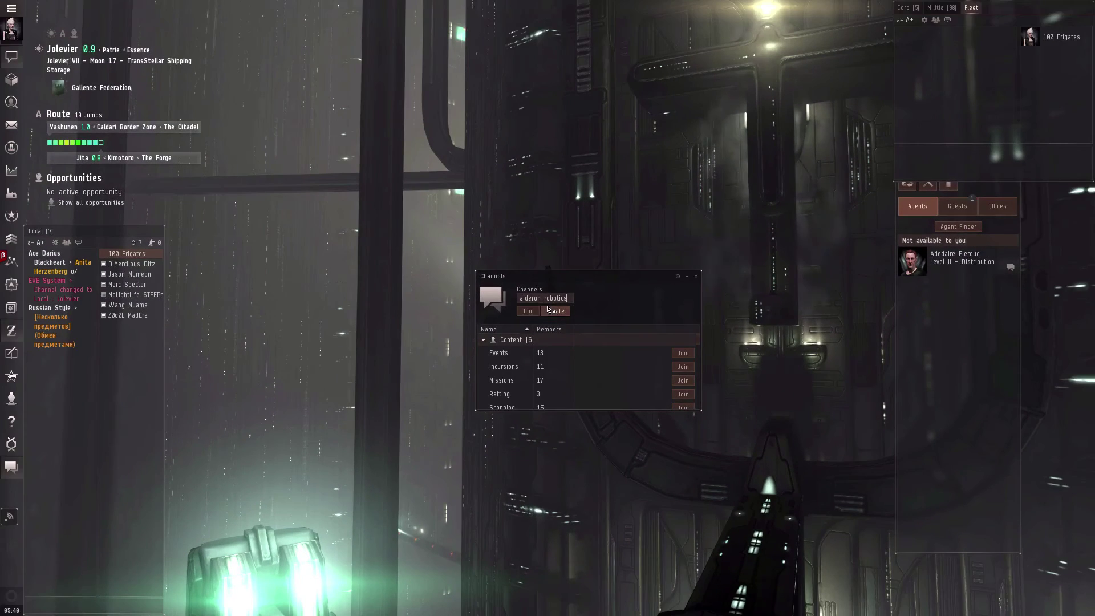
{"action": "left_click", "coordinate": [528, 310]}
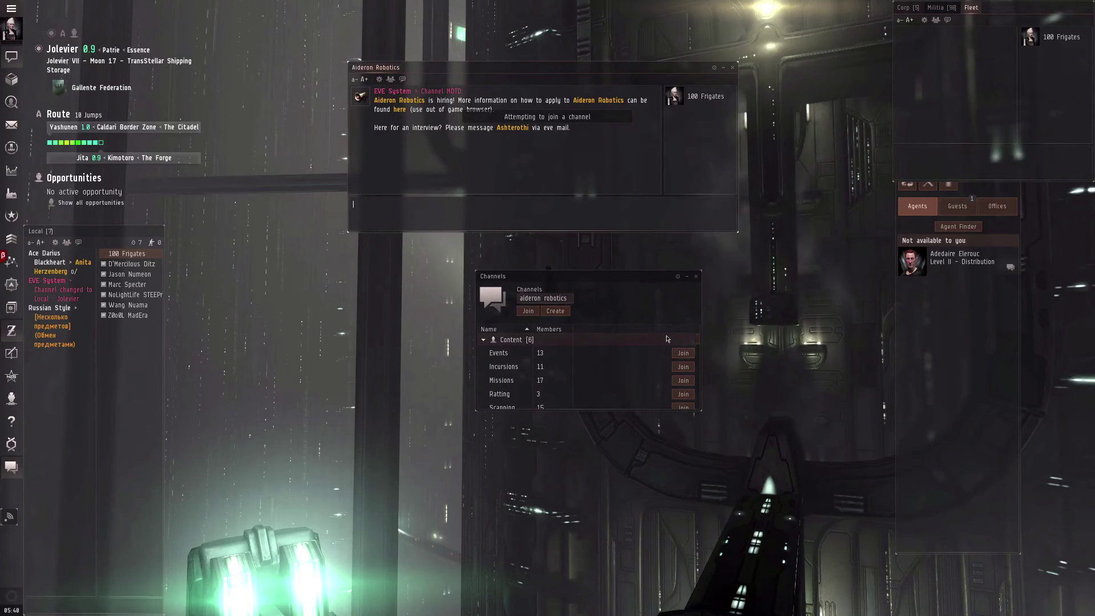
Close the Channels window and review 100 Frigates' character information and employment history.
{"action": "left_click", "coordinate": [696, 278]}
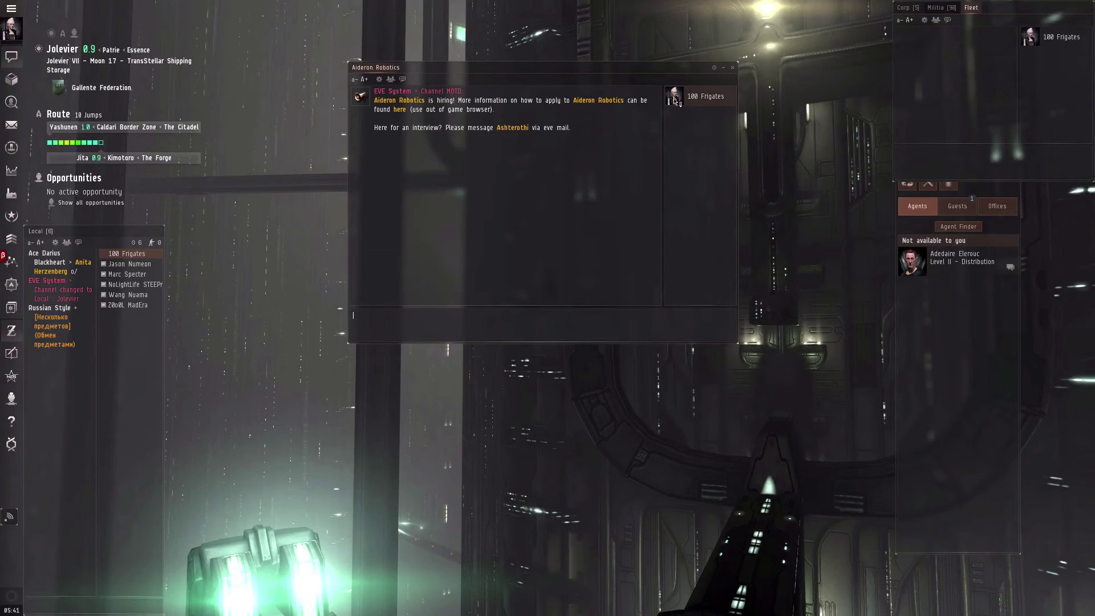
{"action": "double_click", "coordinate": [675, 100]}
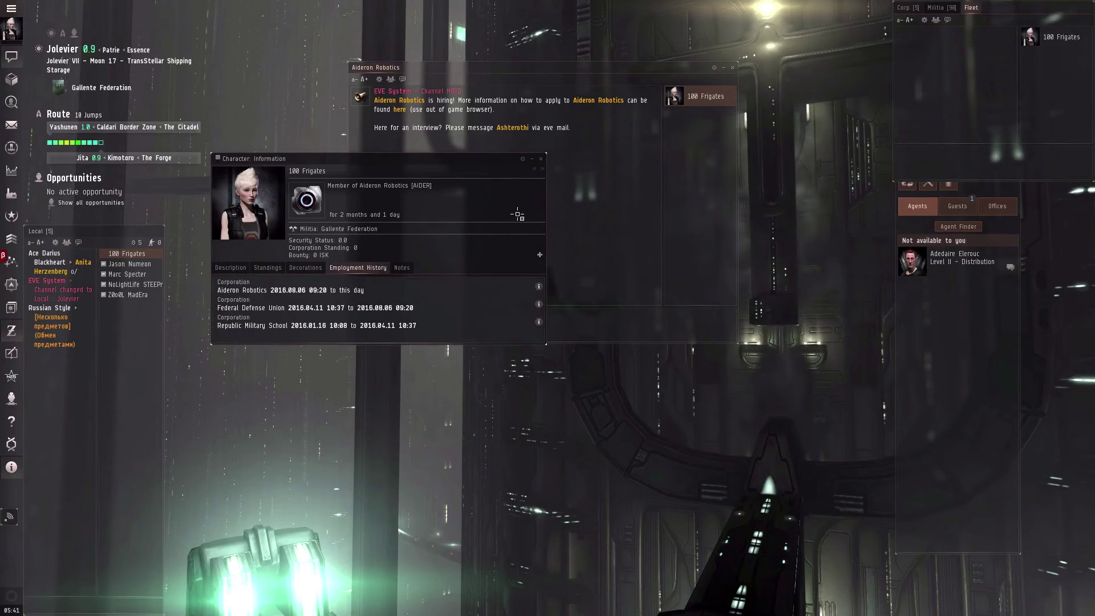
{"action": "left_click", "coordinate": [541, 160]}
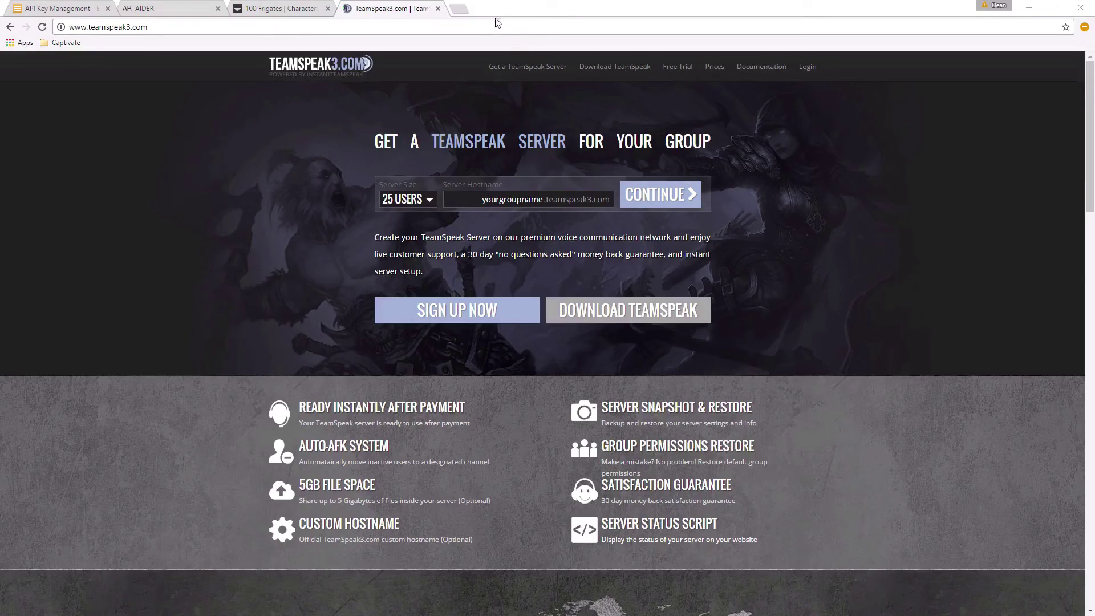
{"action": "left_click_drag", "start_coordinate": [208, 26], "coordinate": [24, 29]}
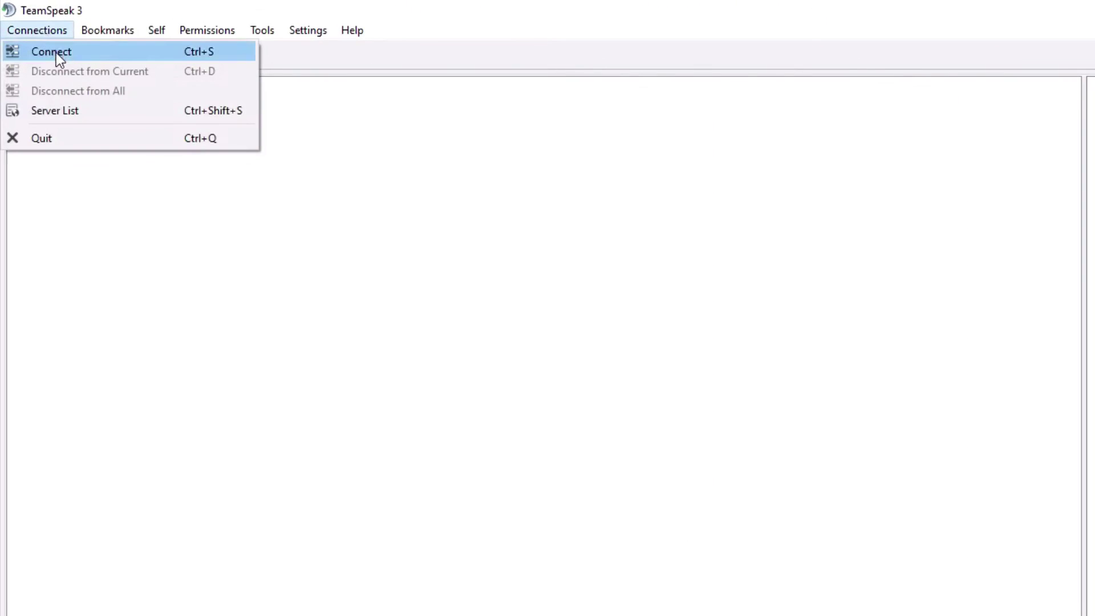
Bring up Connections > Connect, check the Nickname field, then close it without connecting.
{"action": "left_click", "coordinate": [57, 52]}
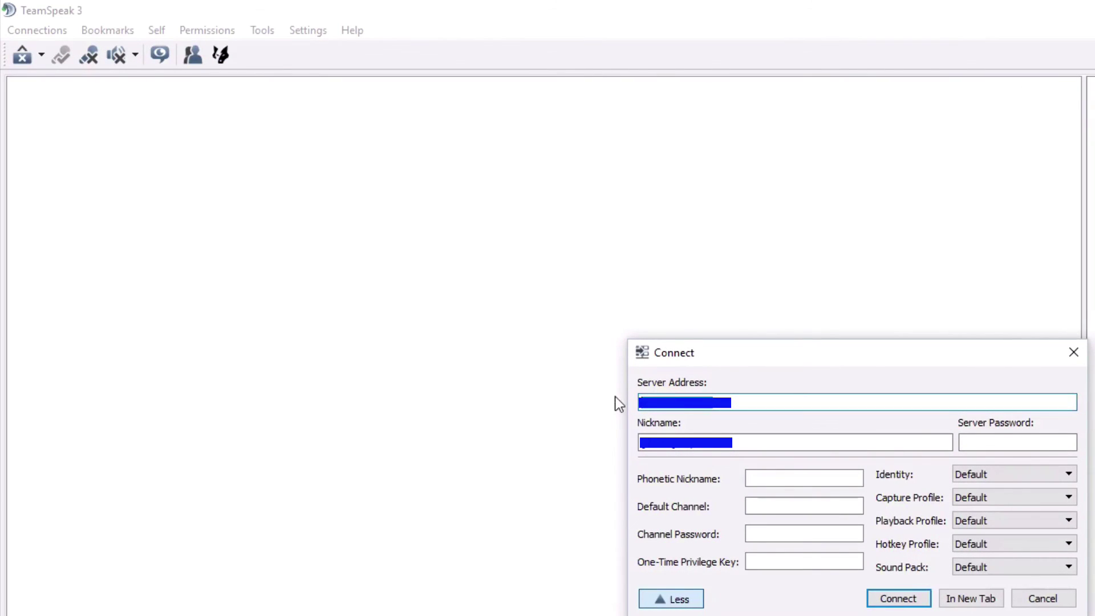
{"action": "left_click", "coordinate": [745, 442]}
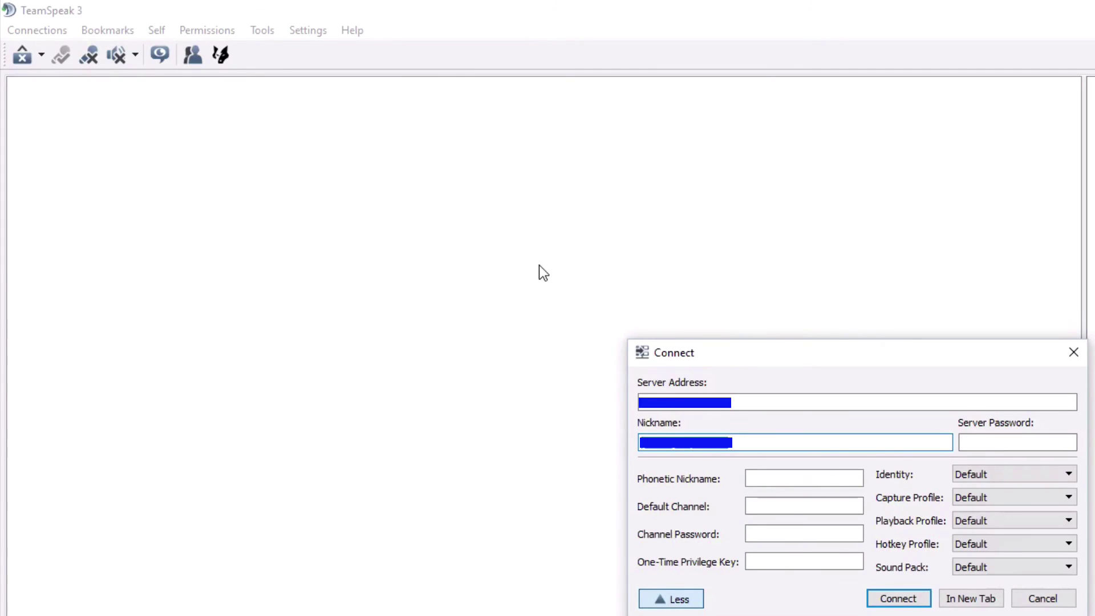
{"action": "left_click", "coordinate": [1073, 349]}
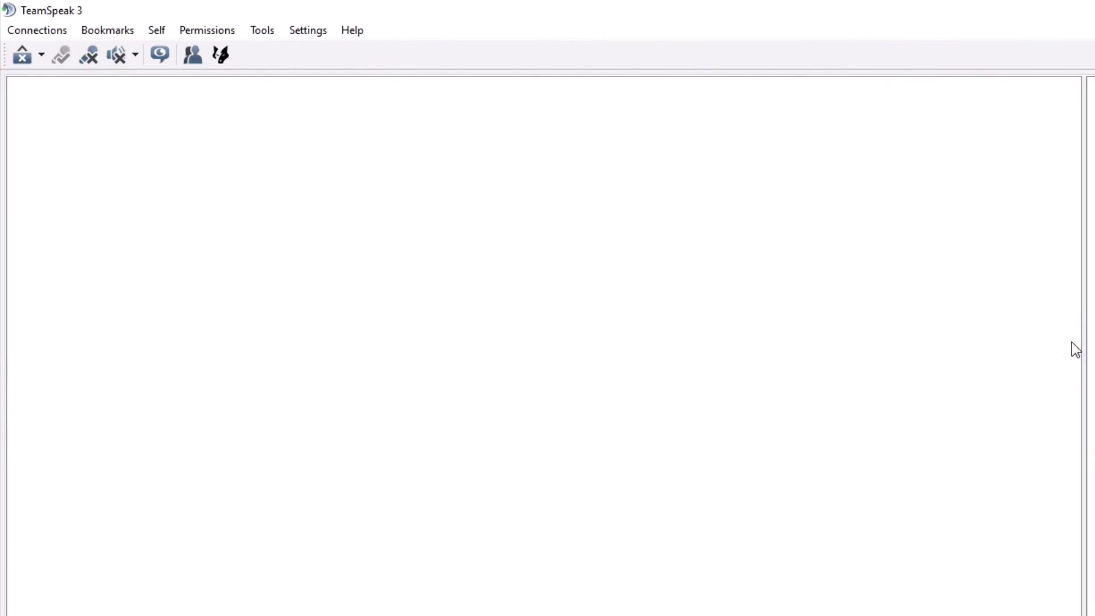